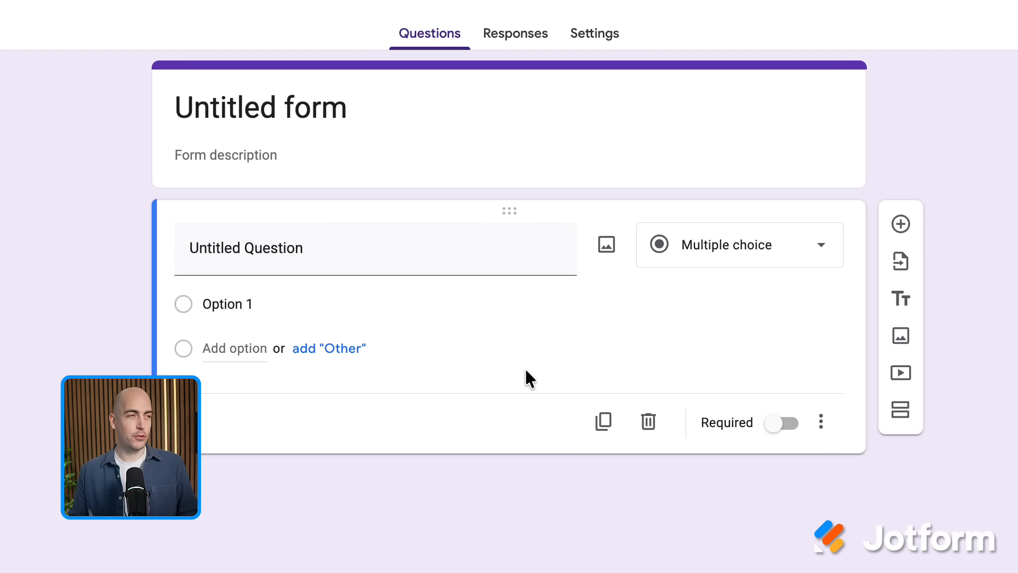
Title the form and its file "Event Registration Form" and add the two-paragraph description of the exclusive three-day intensive retreat
{"action": "triple_click", "coordinate": [313, 103]}
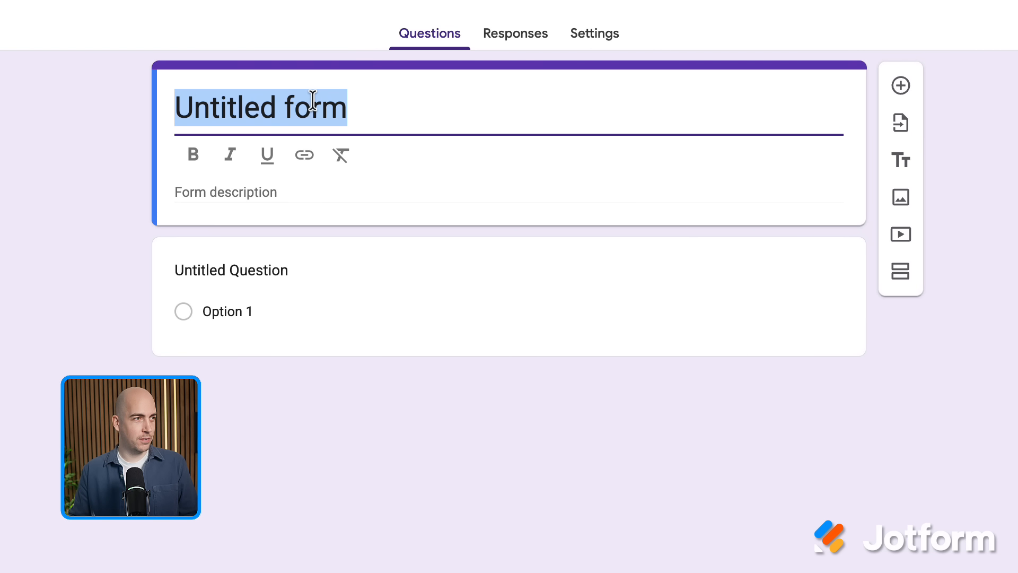
{"action": "type", "text": "Event Registra"}
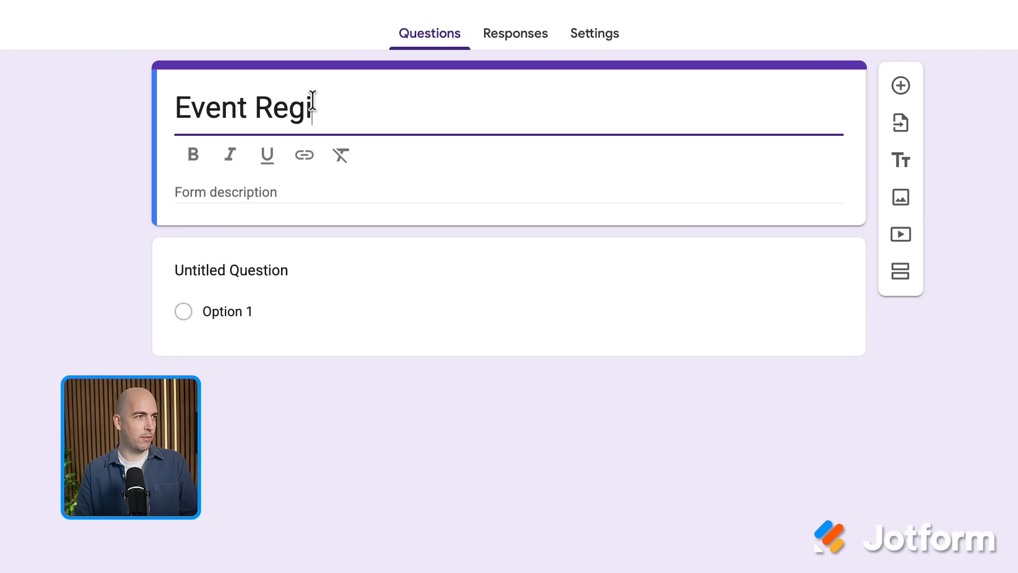
{"action": "type", "text": "tion Form"}
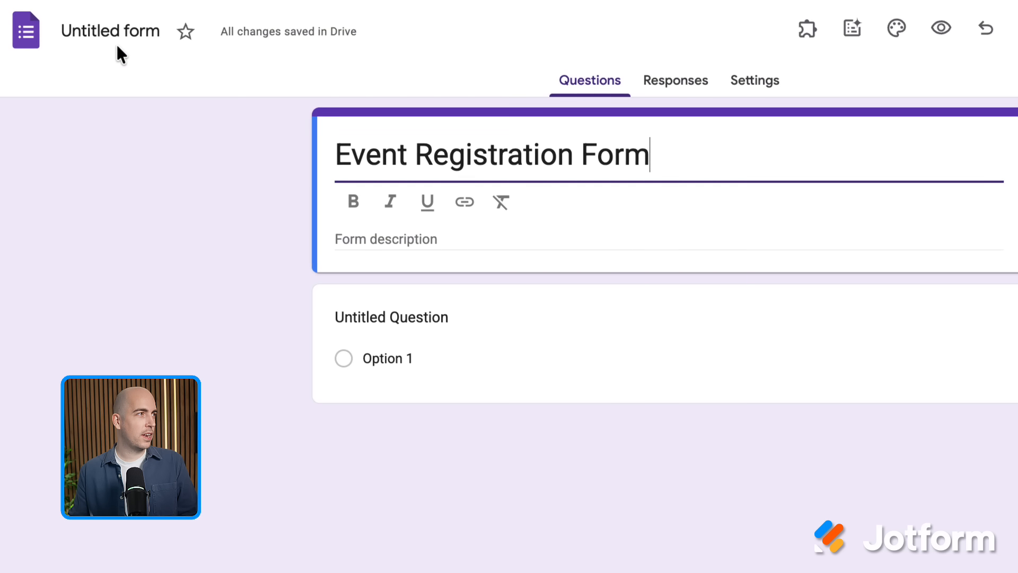
{"action": "left_click", "coordinate": [123, 41]}
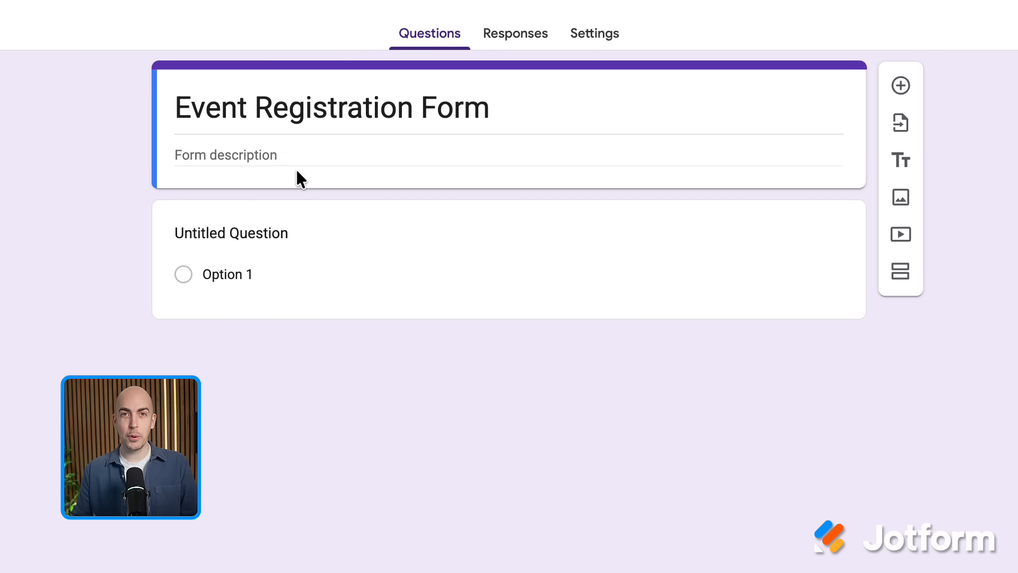
{"action": "left_click", "coordinate": [269, 159]}
{"action": "type", "text": "Join us for an exclusive, three-day intensive retreat designed for mid-to-senior level managers looking to redefine their leadership style in the age of AI. Set against the serene backdrop of the Blue Ridge Mountains, this summit combines high-level keynote sessions with hands-on breakout workshops, gourmet networking dinners, and wellness activities. This isn't just a conference; it’s a curated experience. Space is strictly limited to 50 participants to ensure intimate networking and personalized coaching sessions."}
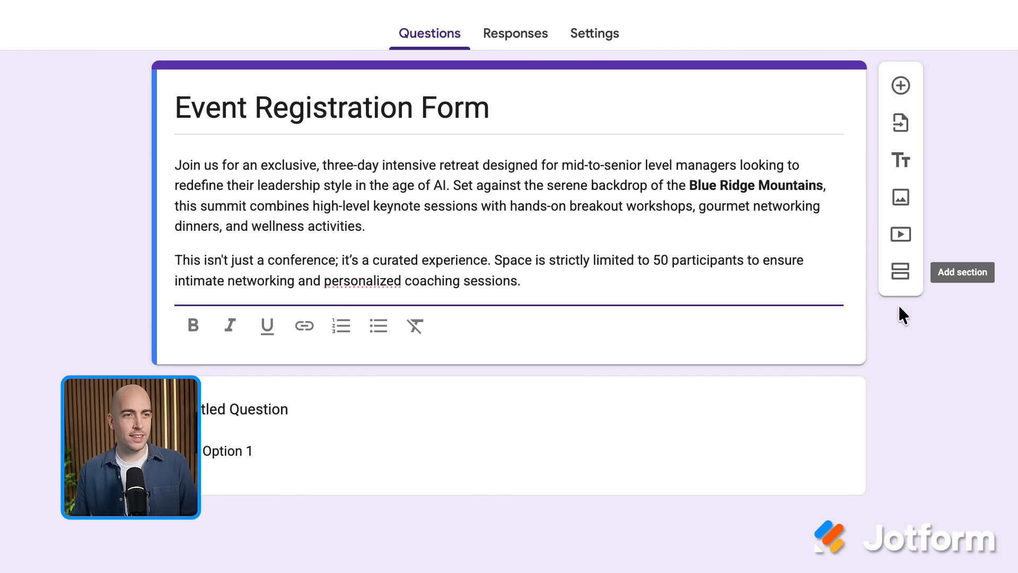
Turn the untitled question into a short-answer question named "Full Name"
{"action": "left_click", "coordinate": [264, 402]}
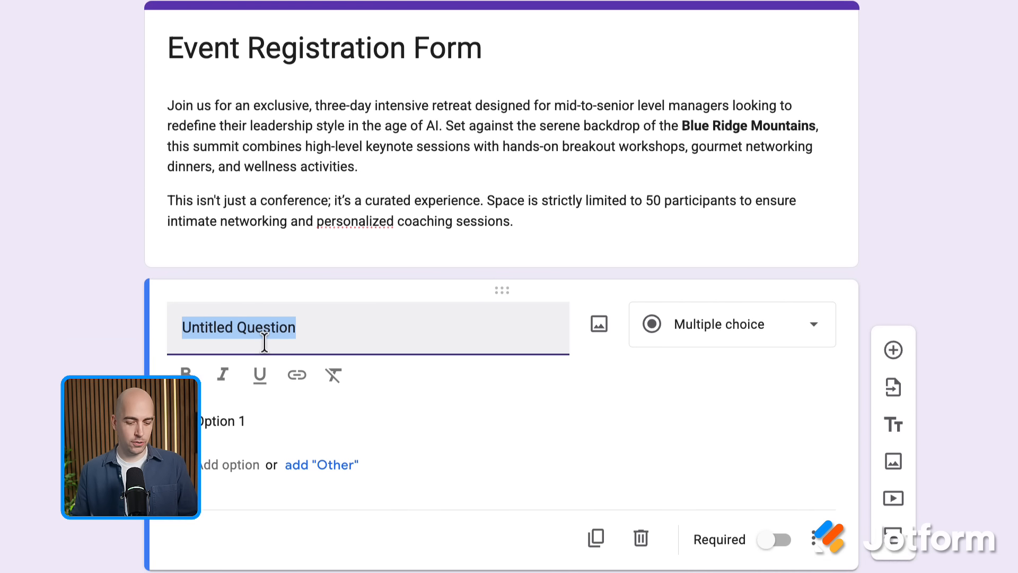
{"action": "left_click_drag", "start_coordinate": [335, 292], "coordinate": [177, 295]}
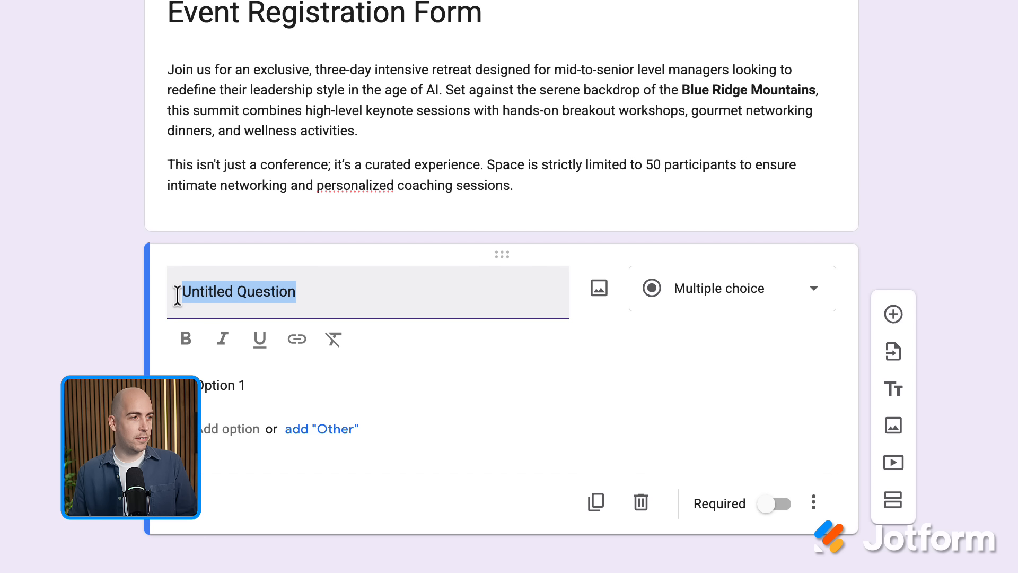
{"action": "type", "text": "Full Name"}
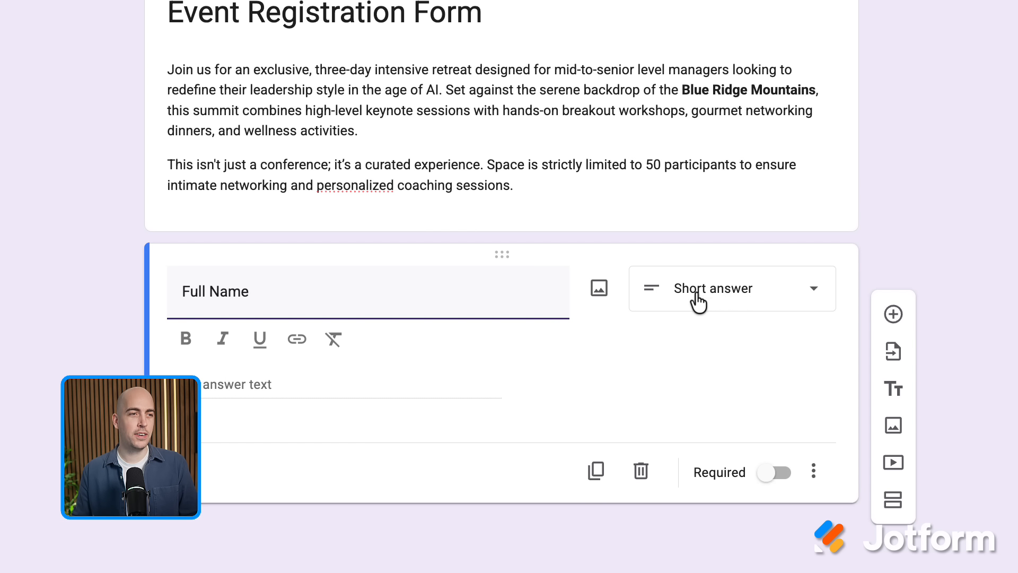
{"action": "left_click", "coordinate": [745, 304]}
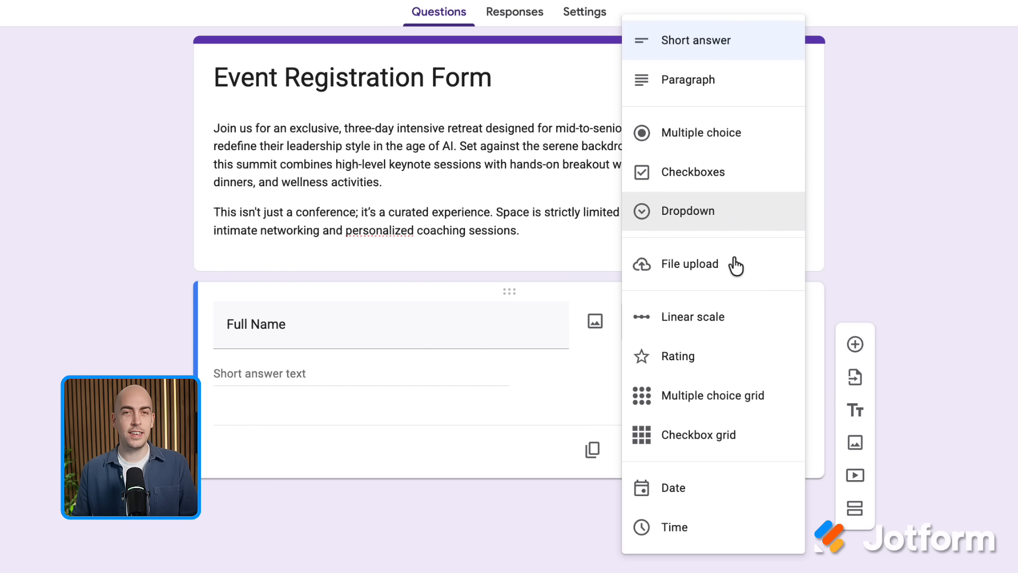
{"action": "left_click", "coordinate": [717, 48]}
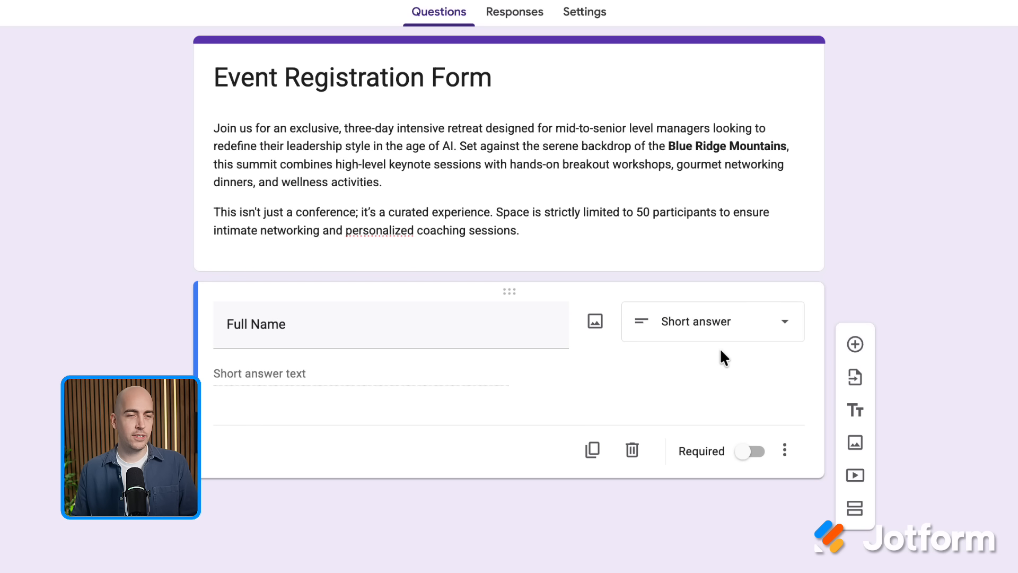
Add a short-answer question titled "Email Address" below the Full Name question
{"action": "left_click", "coordinate": [850, 352]}
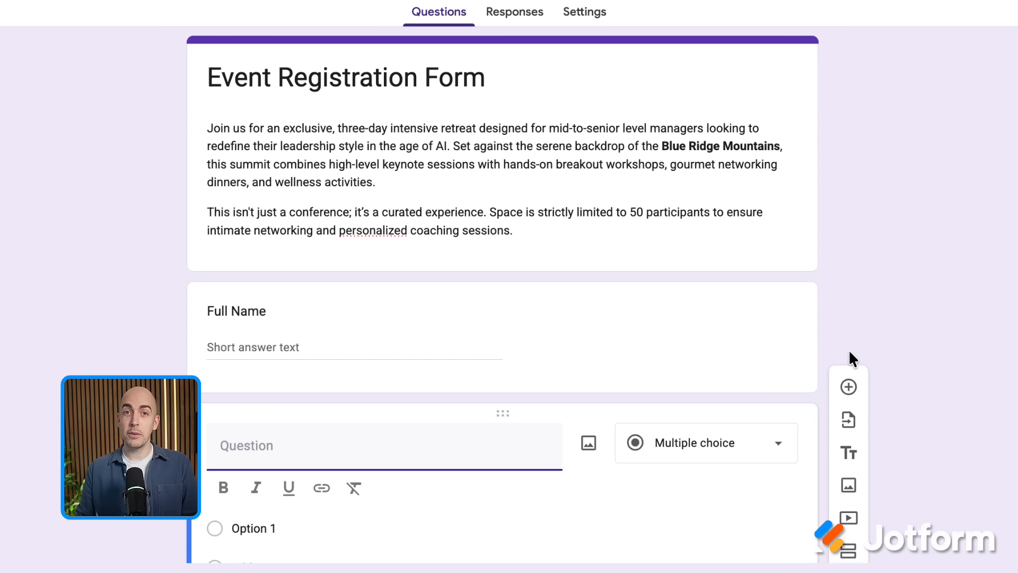
{"action": "type", "text": "Email Address"}
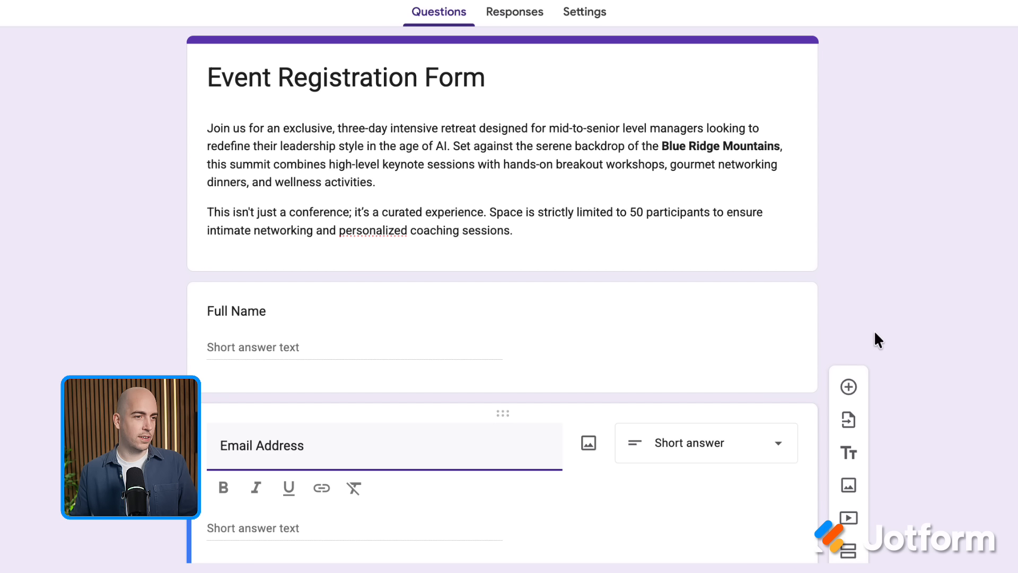
{"action": "scroll", "coordinate": [691, 333], "scroll_direction": "down", "scroll_amount": 3}
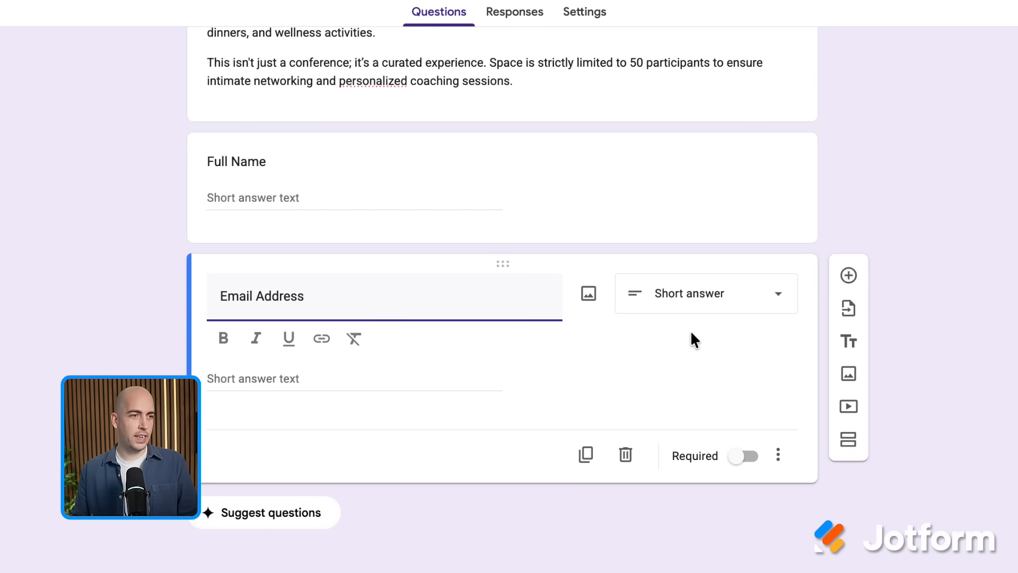
Add a multiple-choice question "Which package would you like?" with the options Early bird, Standard and VIP
{"action": "left_click", "coordinate": [847, 279]}
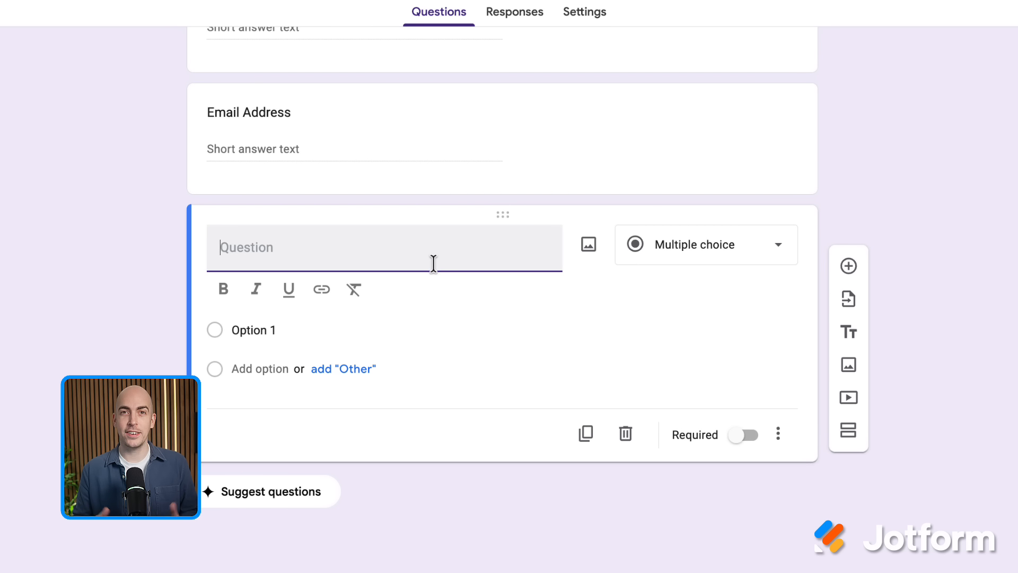
{"action": "type", "text": "Which package"}
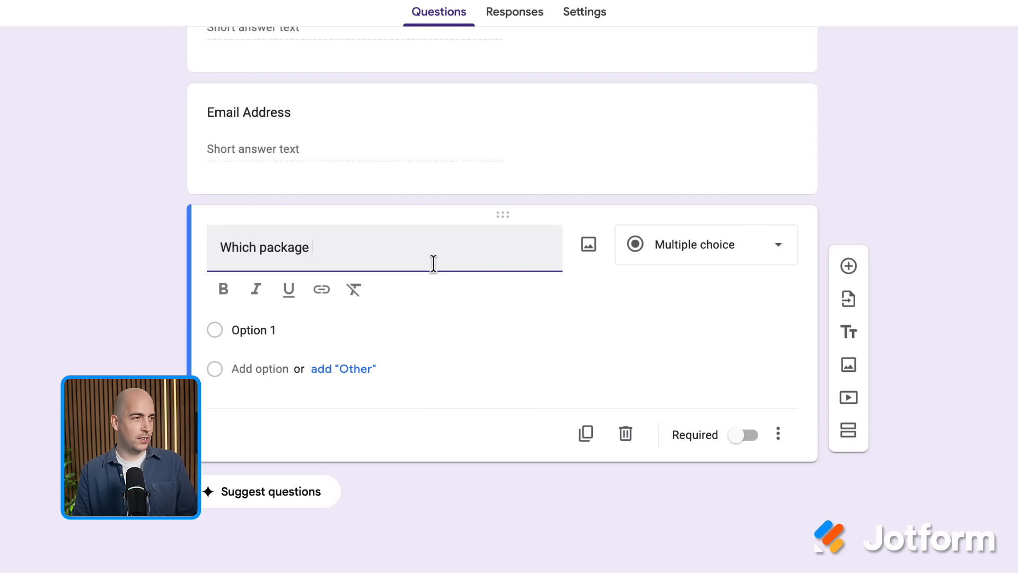
{"action": "type", "text": " would you like?"}
{"action": "left_click", "coordinate": [358, 332]}
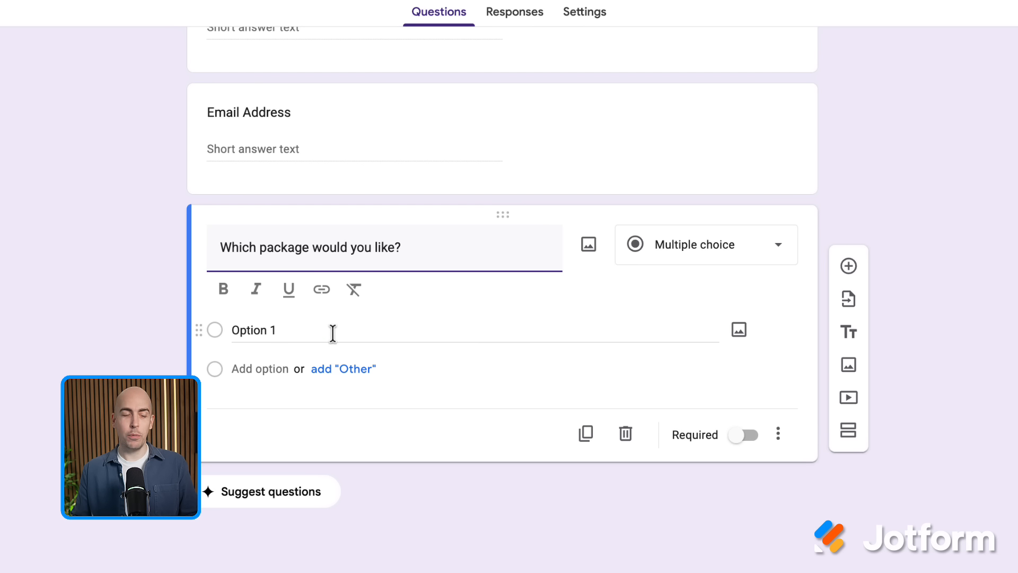
{"action": "left_click", "coordinate": [275, 333]}
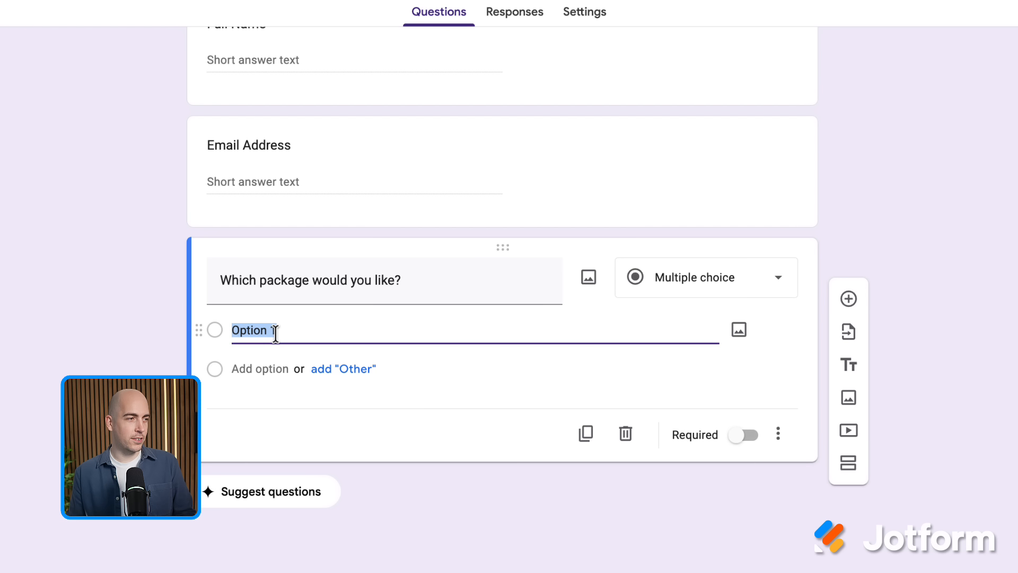
{"action": "type", "text": "Early bird"}
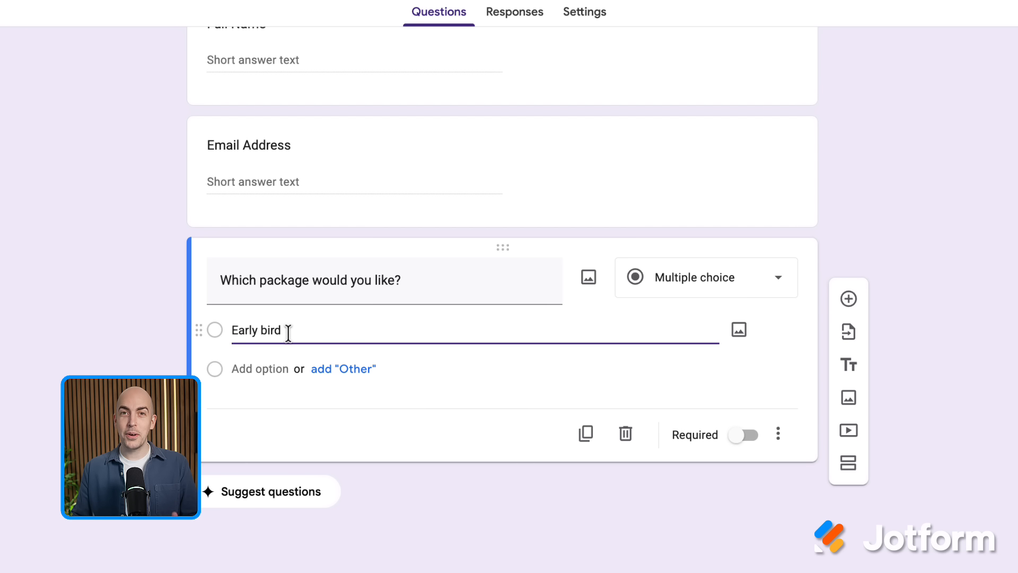
{"action": "left_click", "coordinate": [253, 368]}
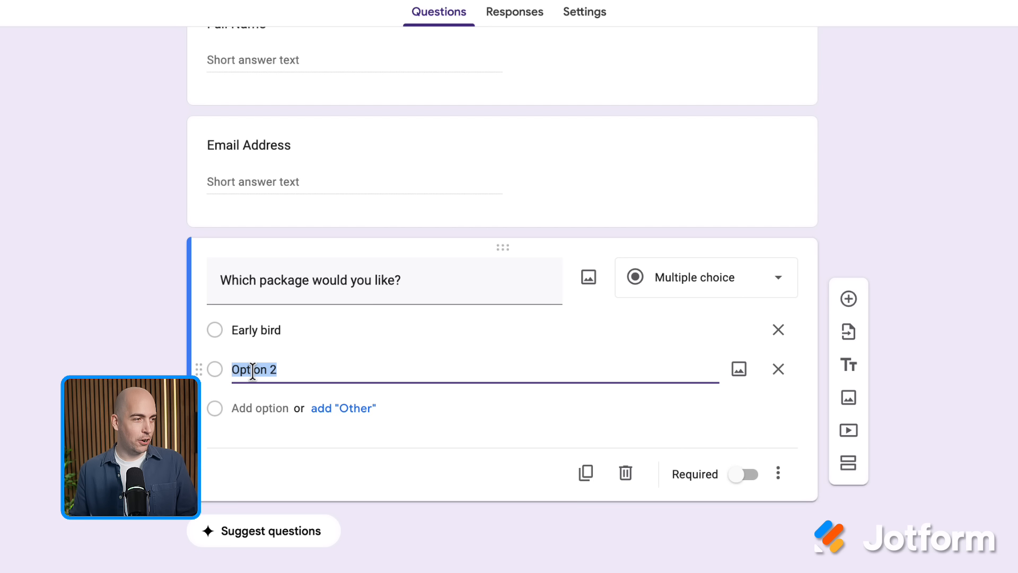
{"action": "type", "text": "Standard"}
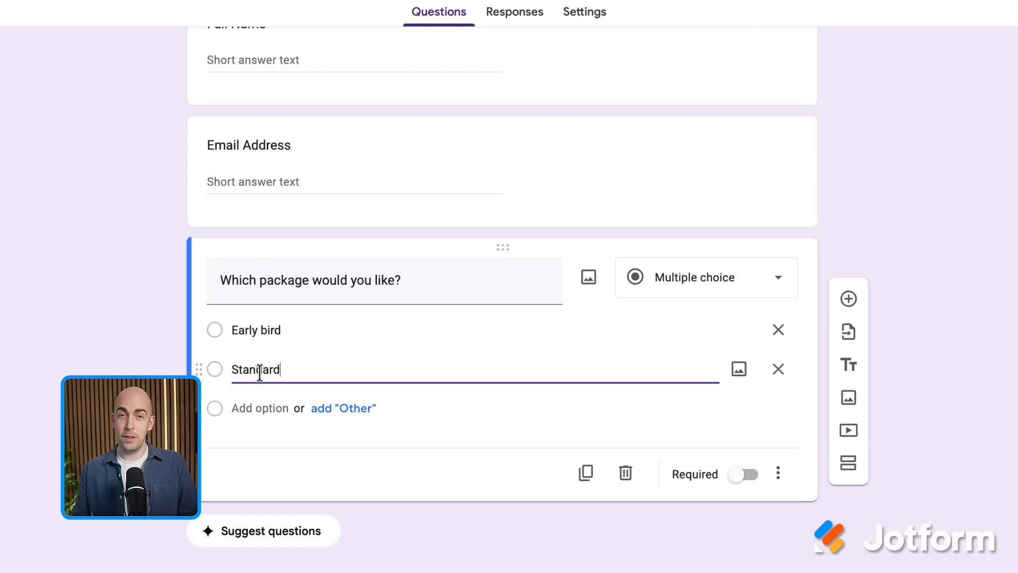
{"action": "left_click", "coordinate": [257, 408]}
{"action": "type", "text": "VIP"}
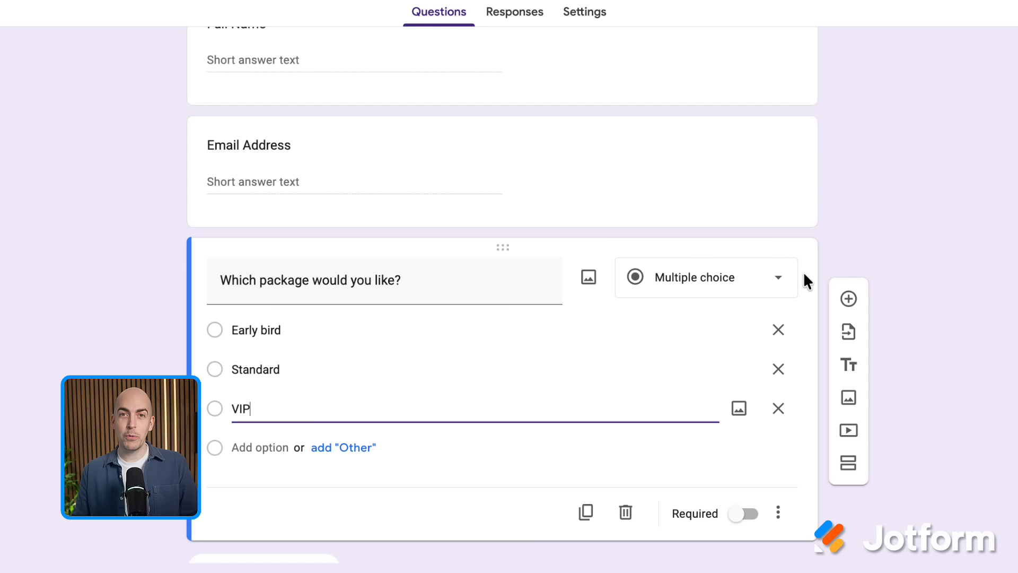
Add a multiple-choice question "T-shirt Size" with all the suggested sizes from XS to XXL as options
{"action": "left_click", "coordinate": [849, 300]}
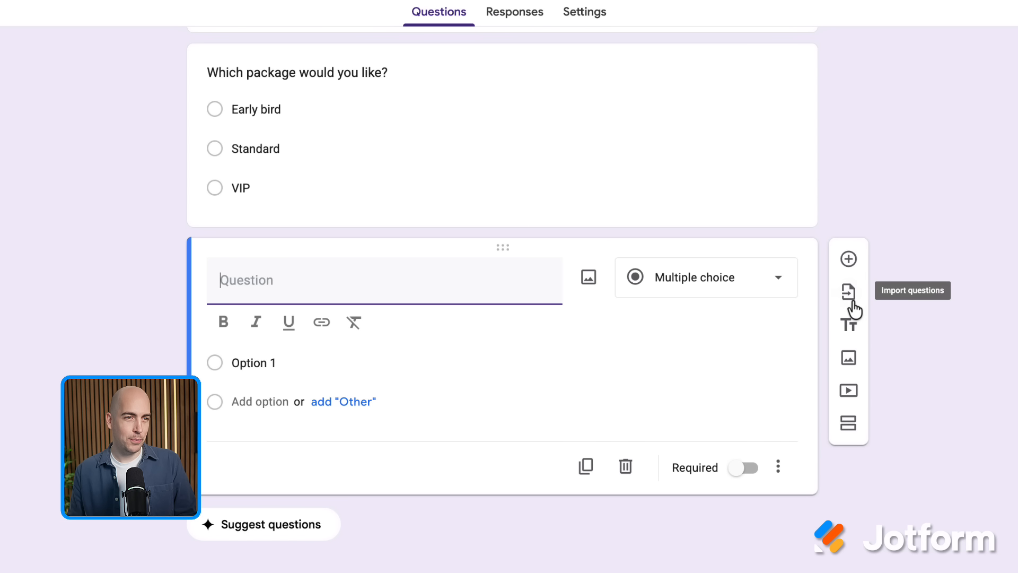
{"action": "type", "text": "T-shirt Size"}
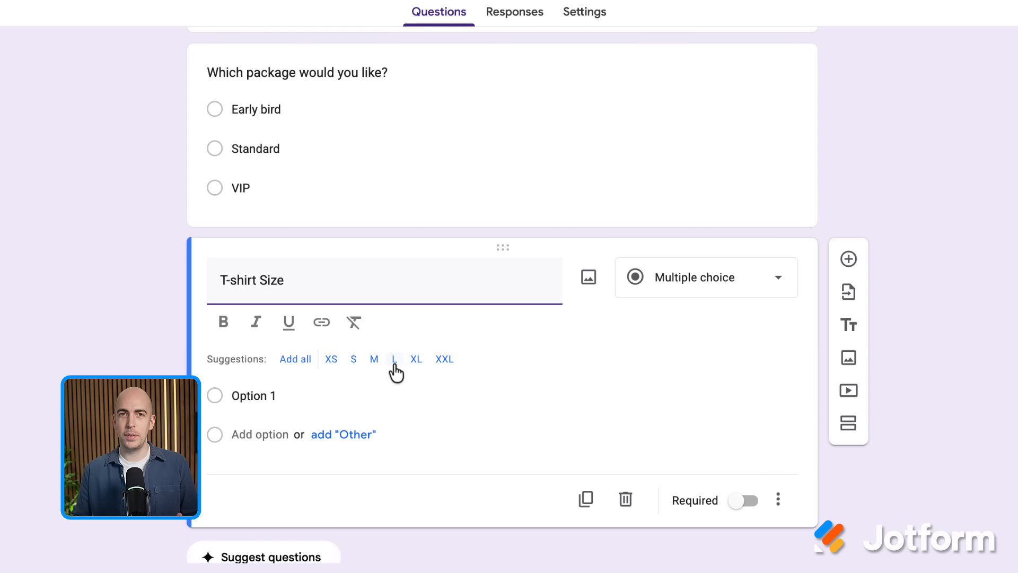
{"action": "left_click", "coordinate": [294, 361]}
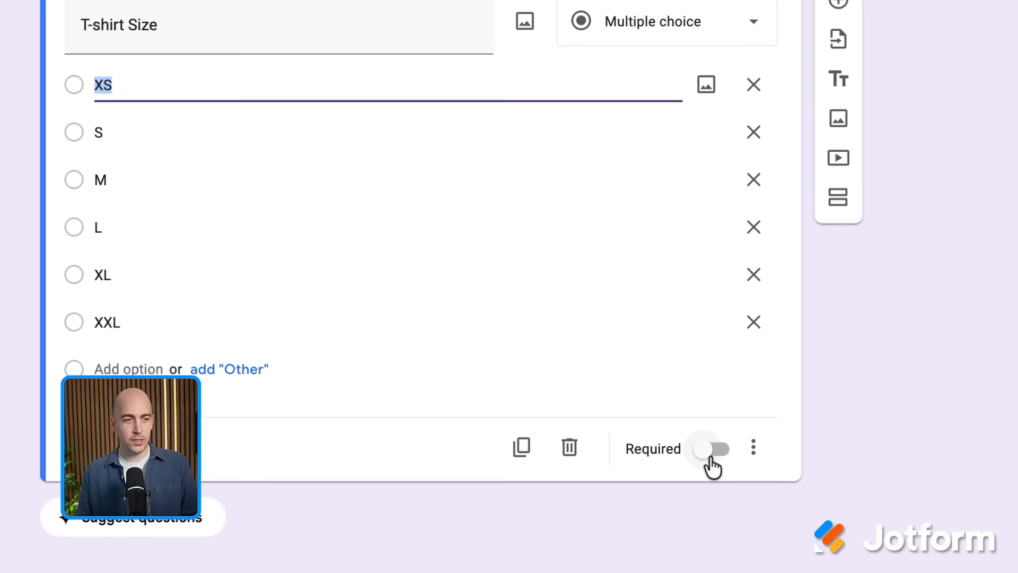
{"action": "left_click", "coordinate": [711, 459]}
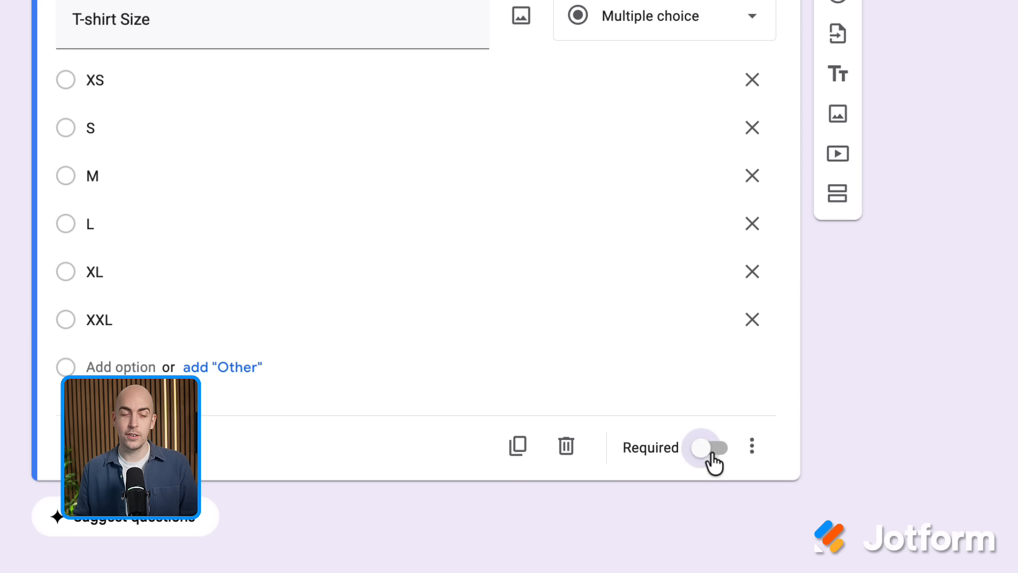
Make the package, Email Address and Full Name questions required
{"action": "scroll", "coordinate": [711, 450], "scroll_direction": "up", "scroll_amount": 5}
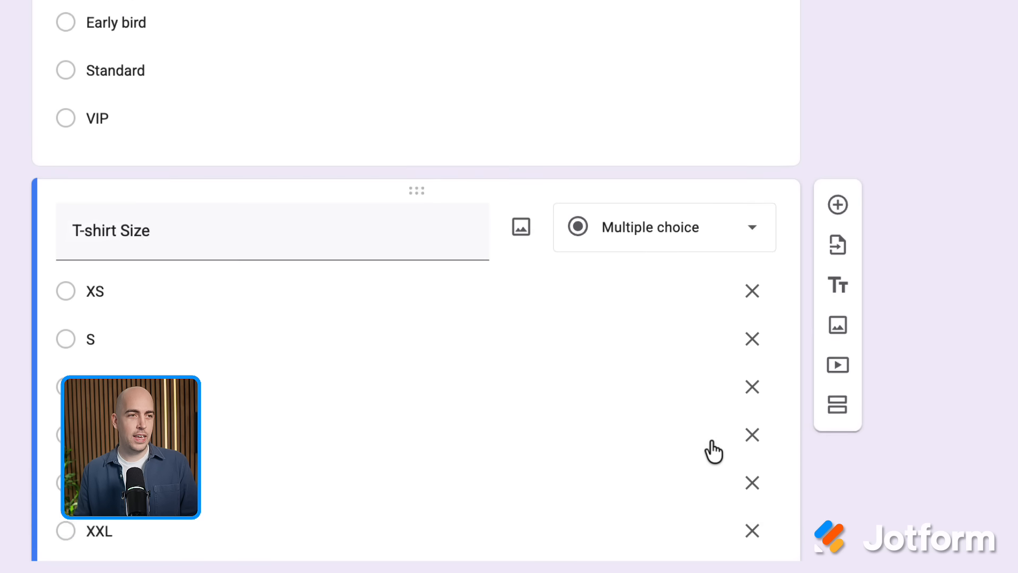
{"action": "left_click", "coordinate": [684, 151]}
{"action": "left_click", "coordinate": [711, 311]}
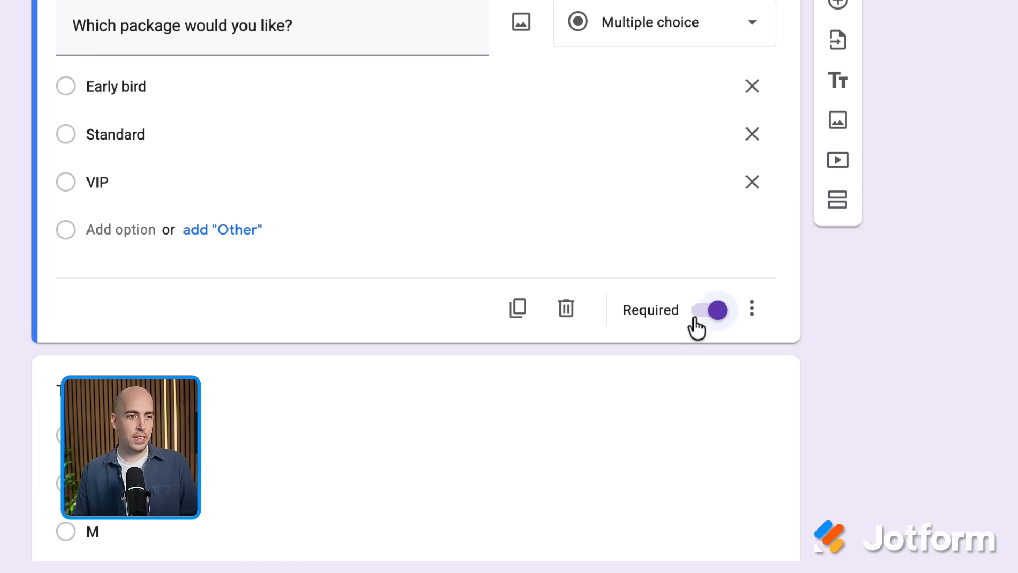
{"action": "scroll", "coordinate": [693, 321], "scroll_direction": "up", "scroll_amount": 8}
{"action": "left_click", "coordinate": [699, 280]}
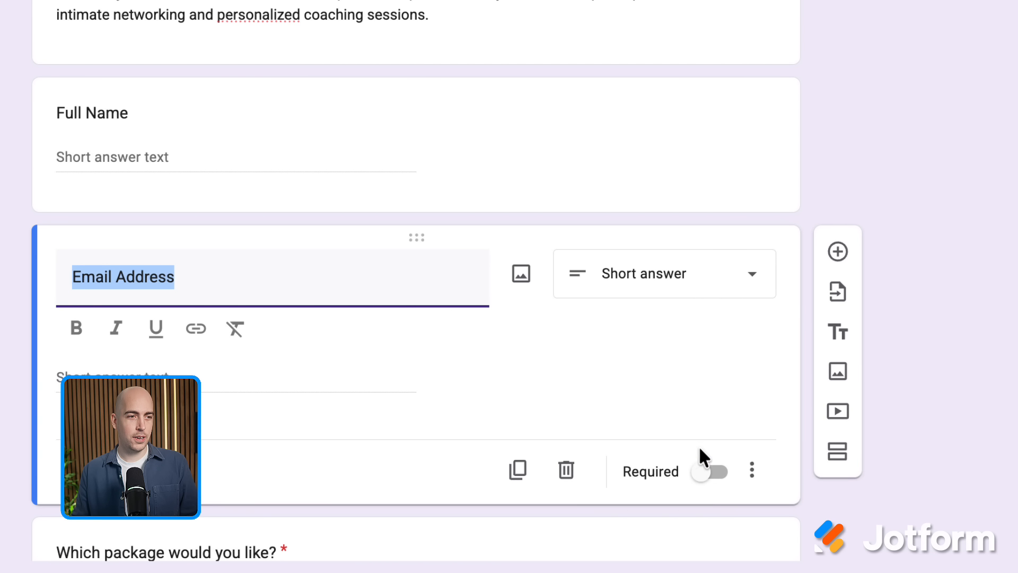
{"action": "left_click", "coordinate": [706, 480]}
{"action": "left_click", "coordinate": [645, 180]}
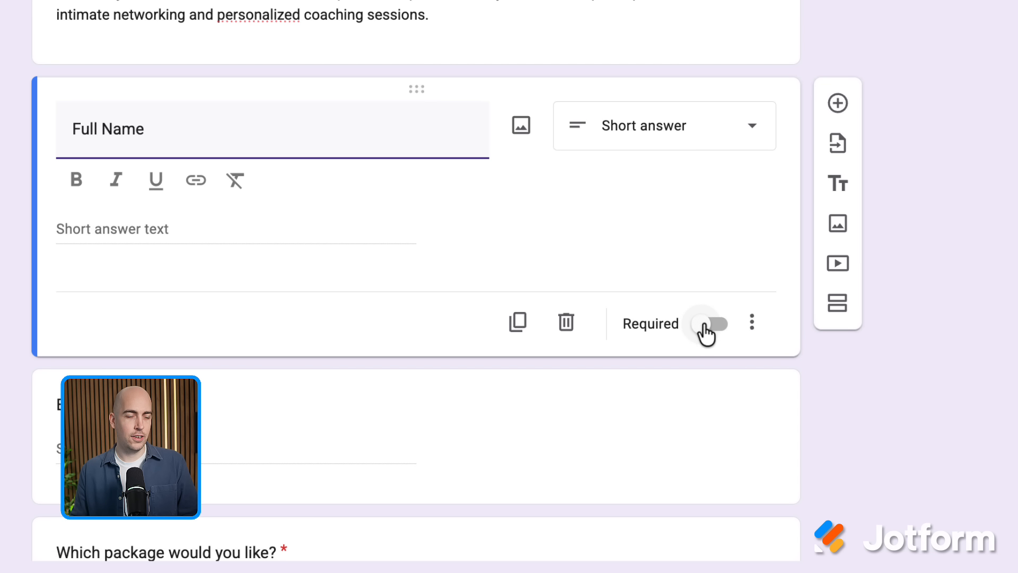
{"action": "left_click", "coordinate": [705, 325]}
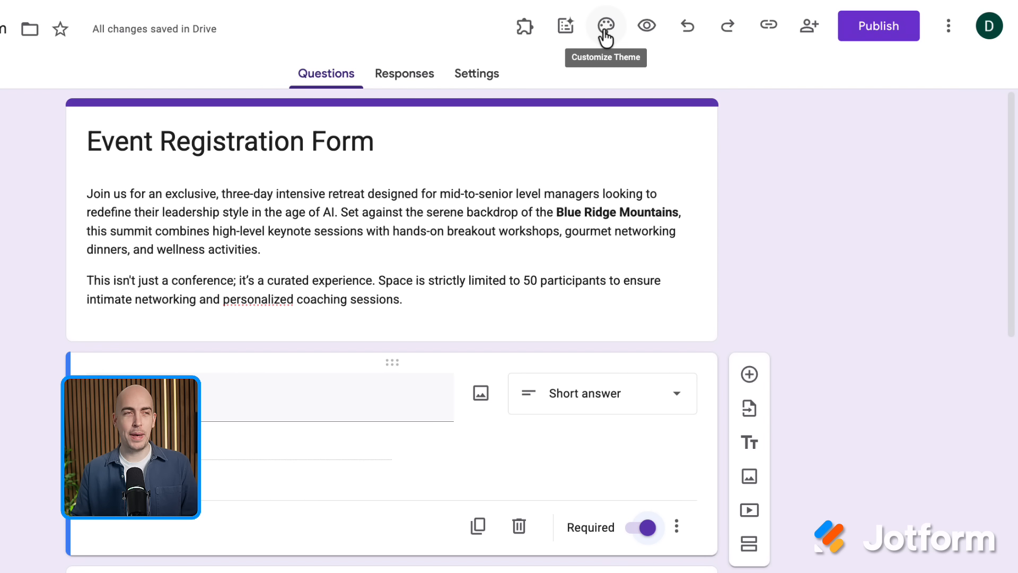
Customize the form's theme with the green #4caf50 color and the light grey background
{"action": "left_click", "coordinate": [604, 34]}
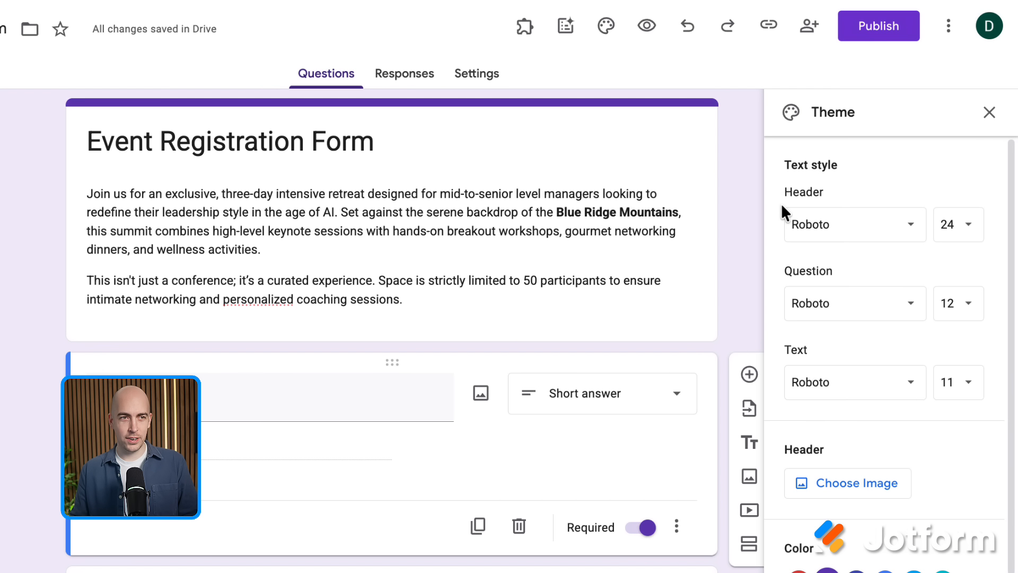
{"action": "scroll", "coordinate": [782, 204], "scroll_direction": "down", "scroll_amount": 2}
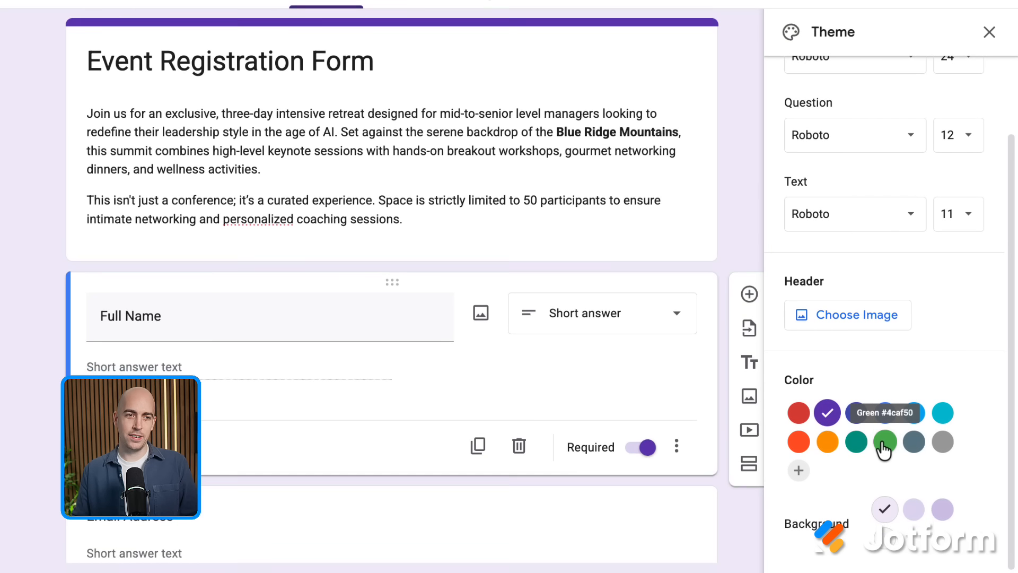
{"action": "left_click", "coordinate": [884, 479]}
{"action": "left_click", "coordinate": [894, 551]}
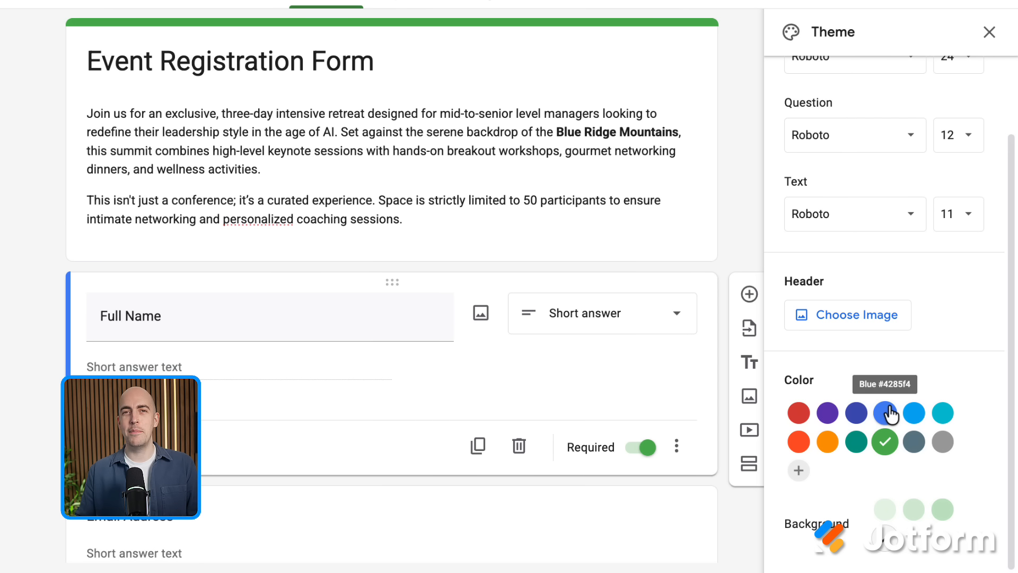
{"action": "left_click", "coordinate": [991, 34]}
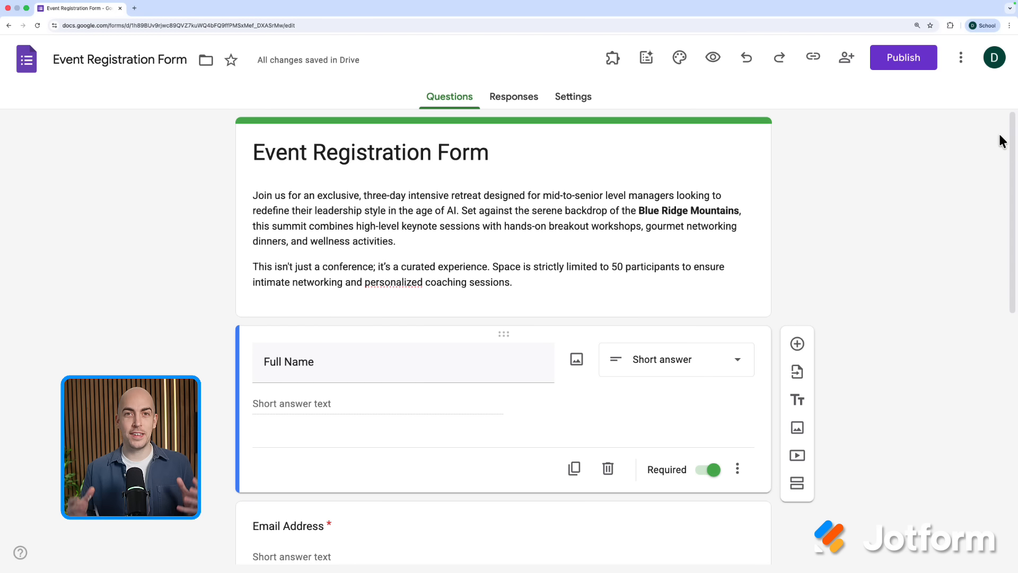
Open a preview of the Event Registration Form as respondents see it
{"action": "left_click", "coordinate": [713, 58]}
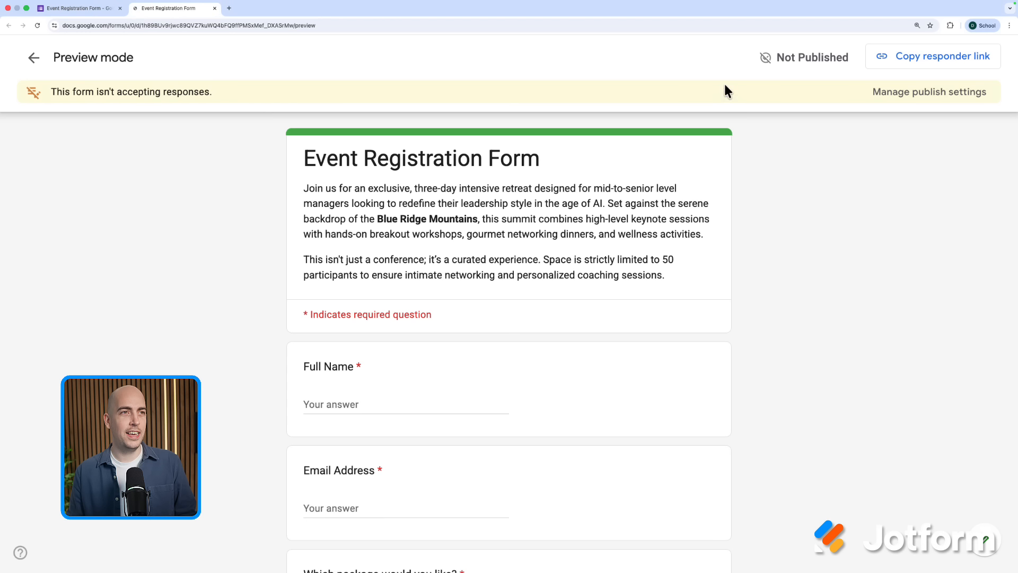
Review the previewed form from its description through to the T-shirt Size question
{"action": "scroll", "coordinate": [756, 148], "scroll_direction": "down", "scroll_amount": 5}
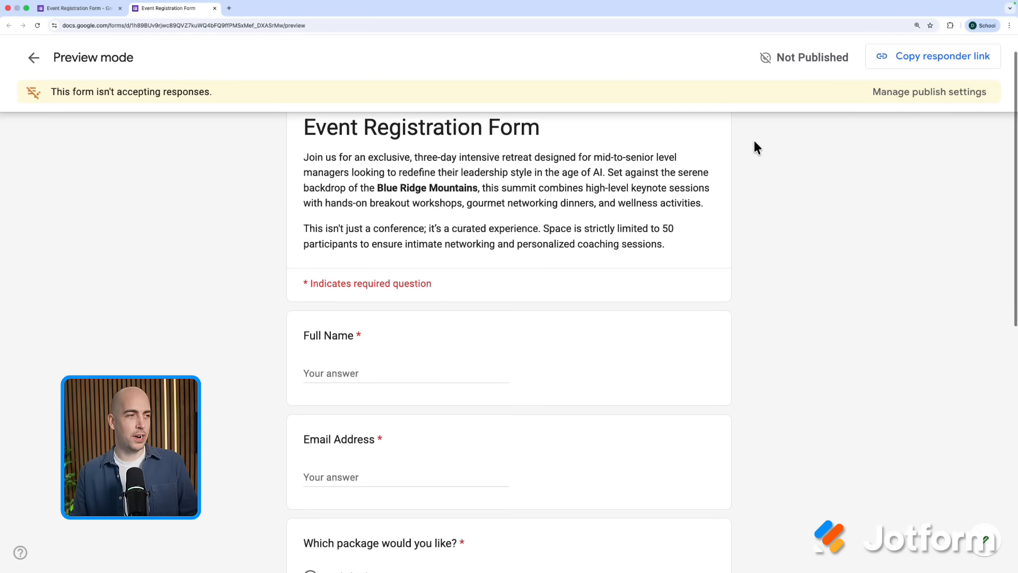
{"action": "scroll", "coordinate": [751, 143], "scroll_direction": "down", "scroll_amount": 5}
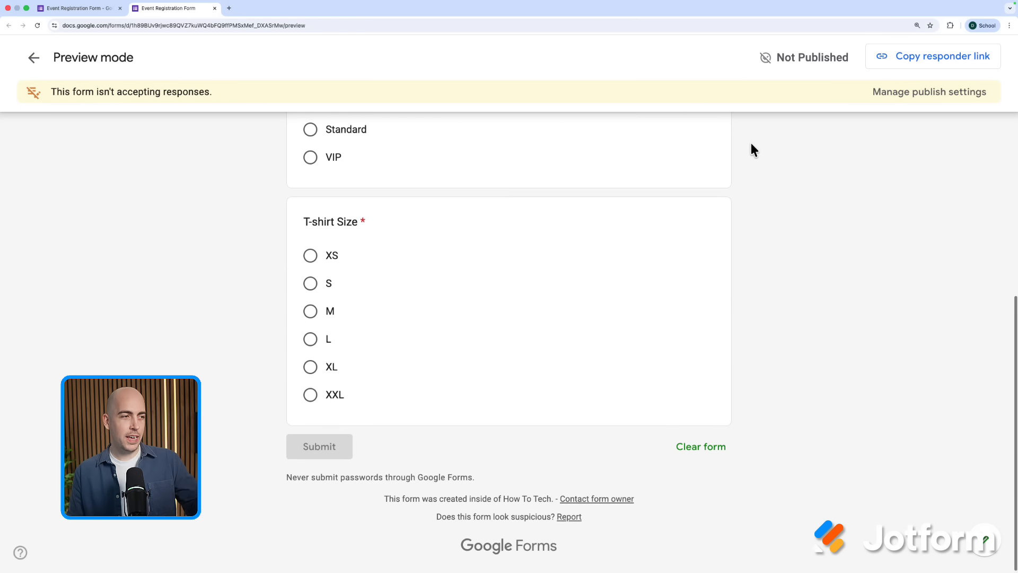
{"action": "scroll", "coordinate": [750, 150], "scroll_direction": "up", "scroll_amount": 8}
{"action": "scroll", "coordinate": [750, 153], "scroll_direction": "up", "scroll_amount": 2}
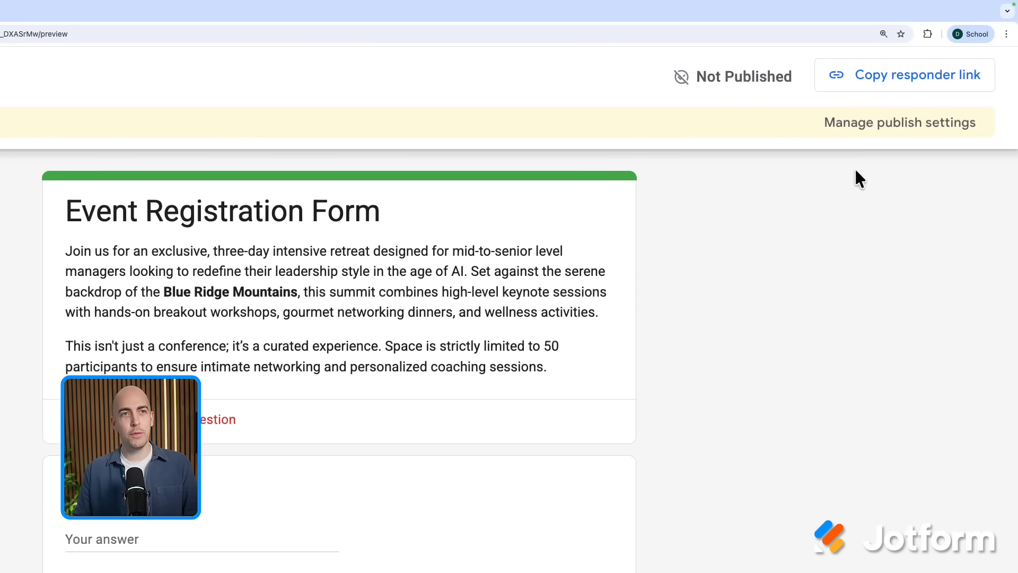
Set the responder view to Anyone with the link and publish the form
{"action": "left_click", "coordinate": [880, 129]}
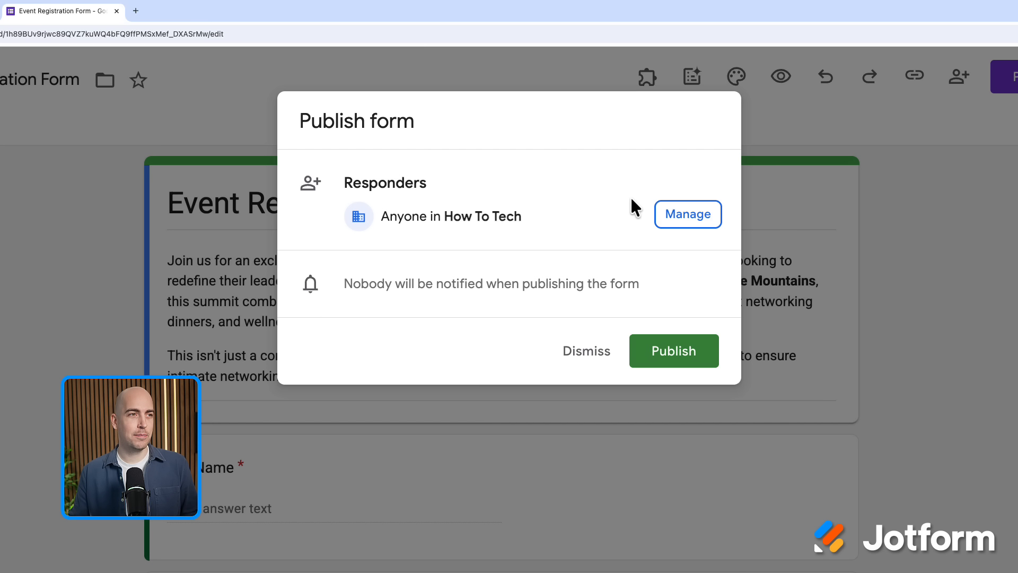
{"action": "left_click", "coordinate": [675, 215]}
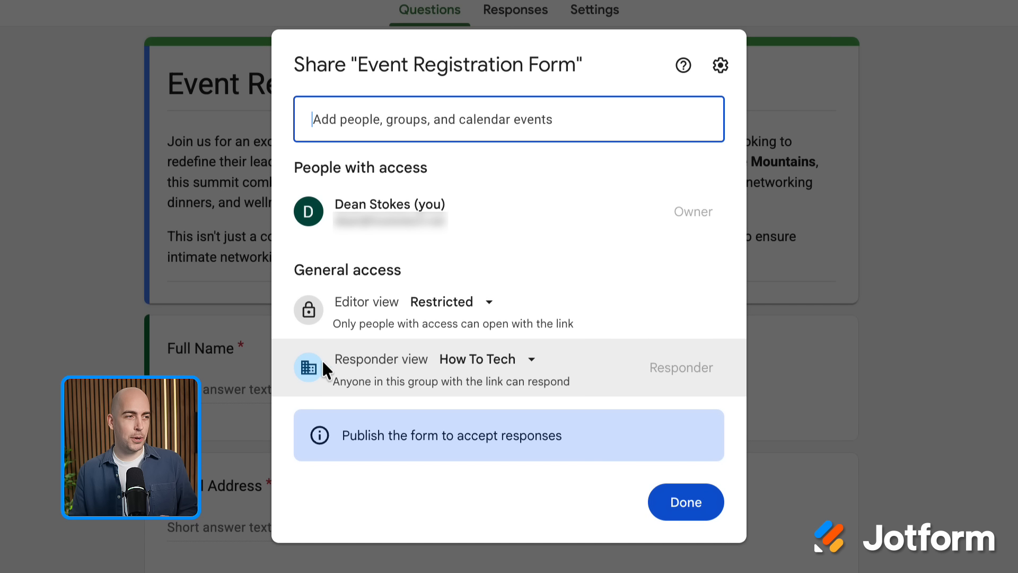
{"action": "left_click", "coordinate": [531, 366]}
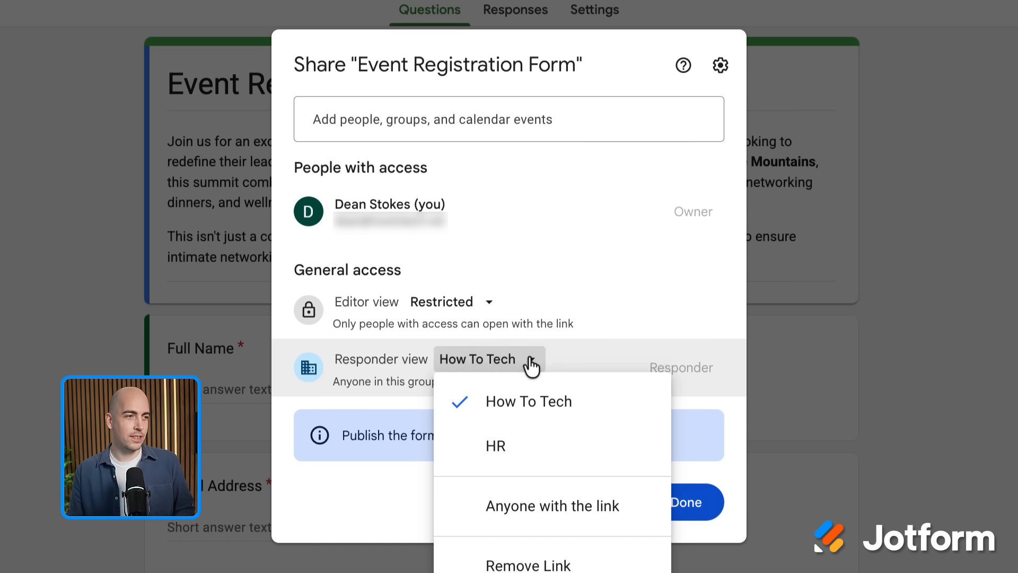
{"action": "left_click", "coordinate": [566, 506]}
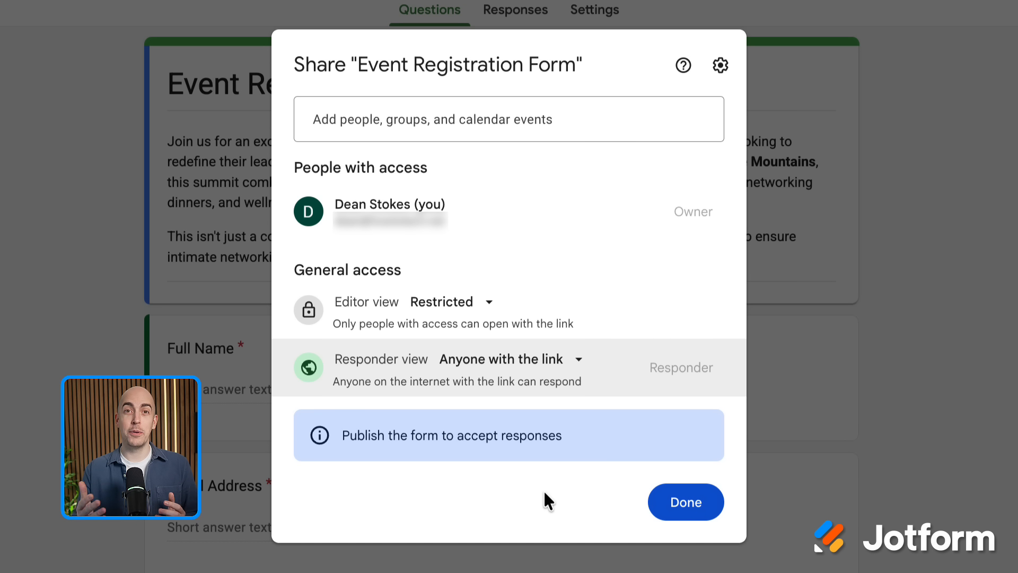
{"action": "left_click", "coordinate": [685, 502]}
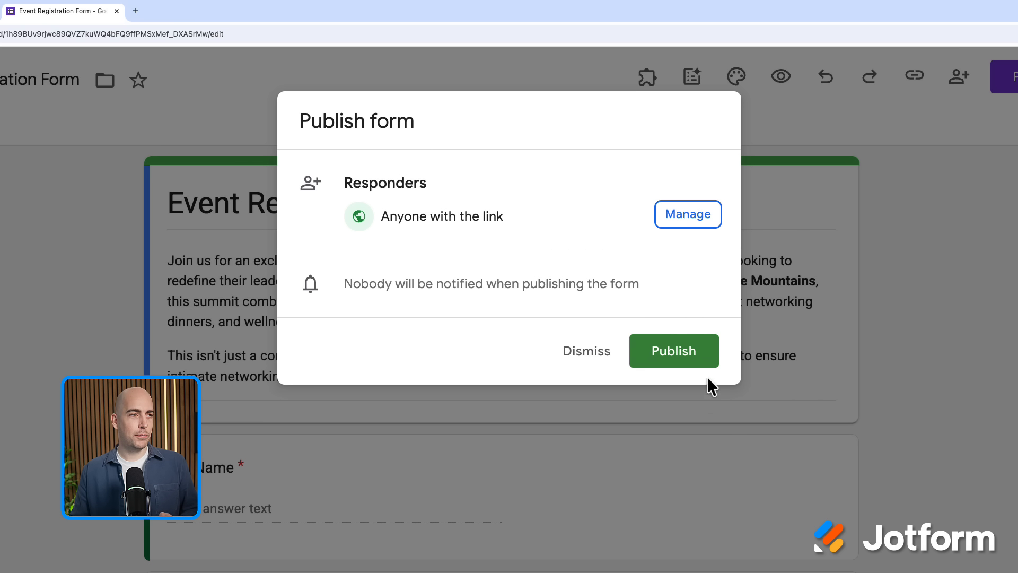
{"action": "left_click", "coordinate": [686, 359]}
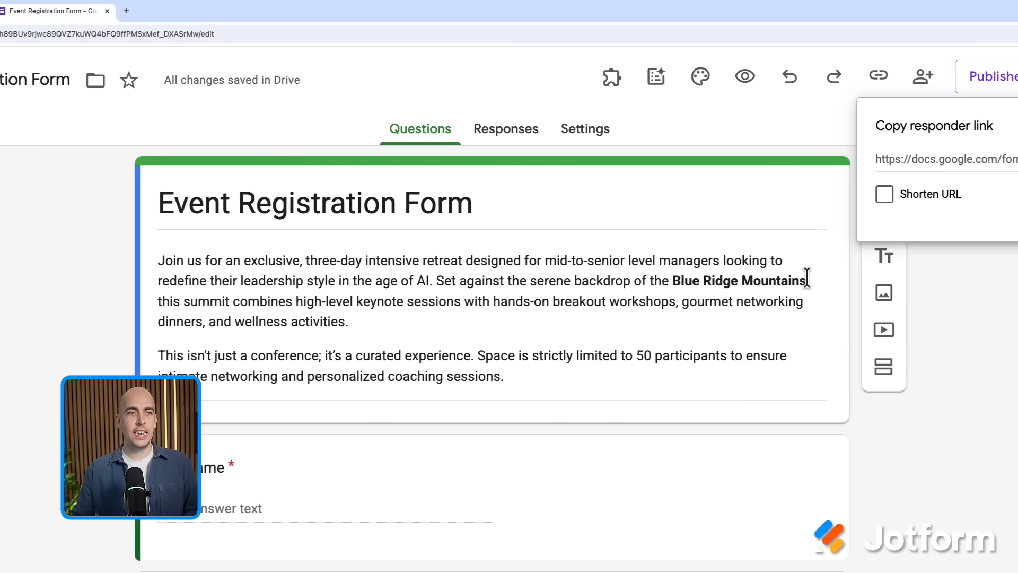
Shorten the URL of the form's responder link
{"action": "left_click", "coordinate": [824, 162]}
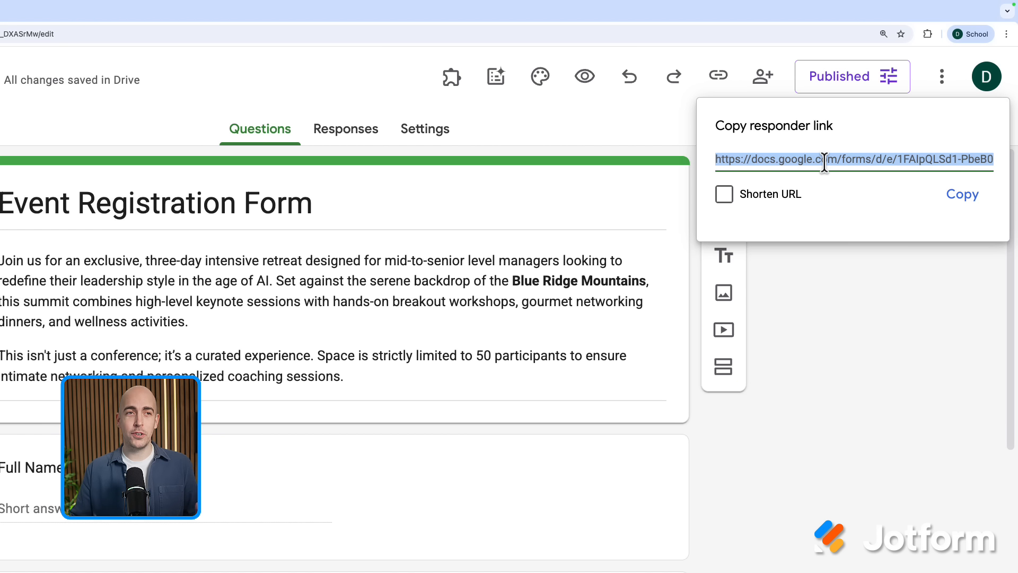
{"action": "left_click", "coordinate": [732, 196]}
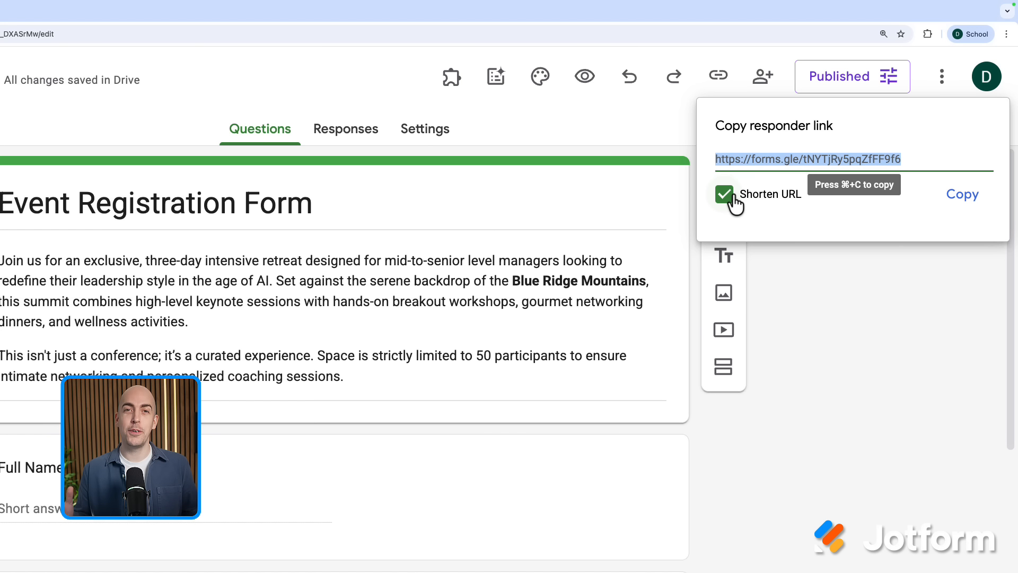
{"action": "left_click", "coordinate": [774, 265]}
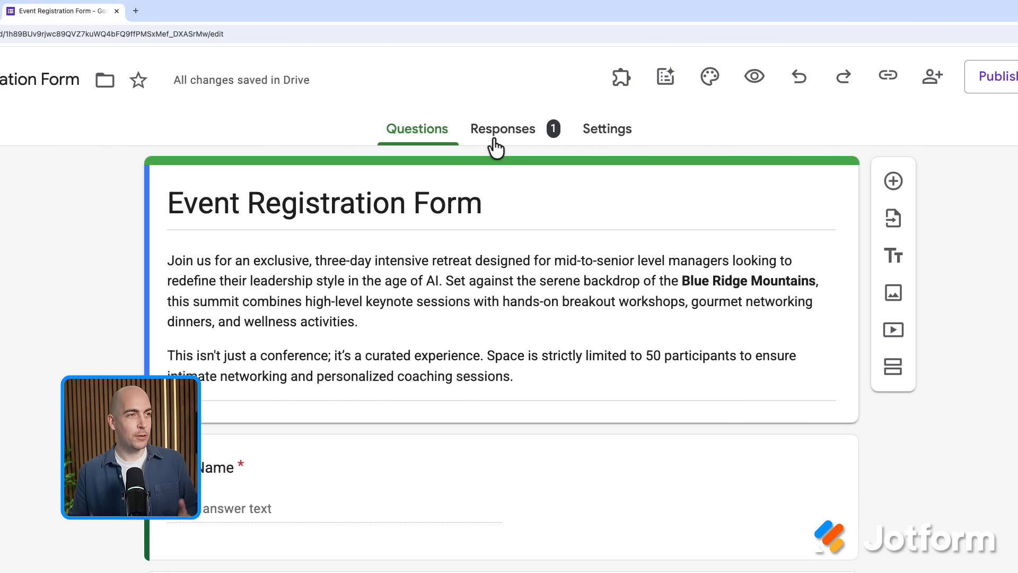
Review the summary of form responses and link them to a new Google Sheets spreadsheet
{"action": "left_click", "coordinate": [496, 143]}
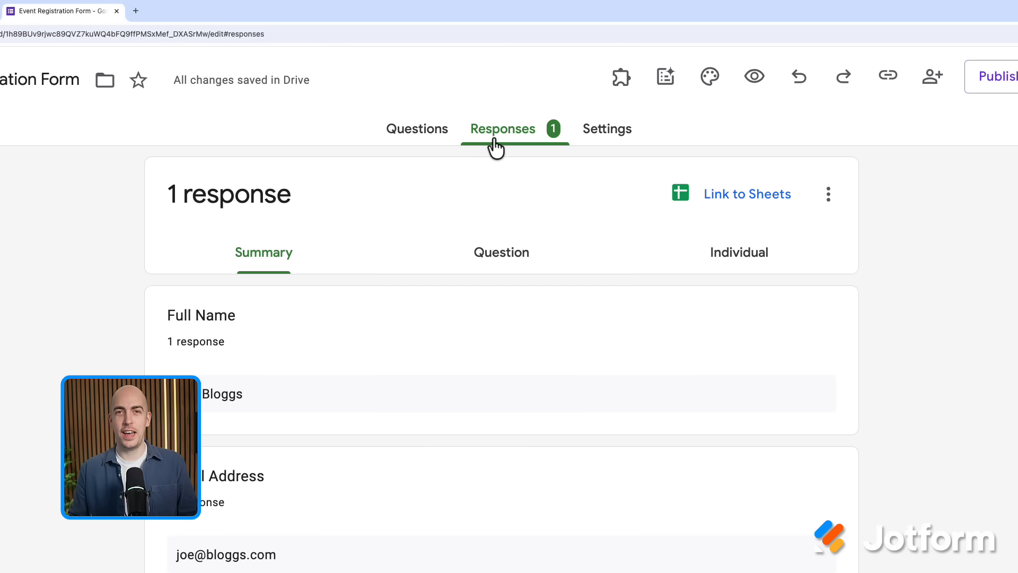
{"action": "scroll", "coordinate": [537, 211], "scroll_direction": "down", "scroll_amount": 10}
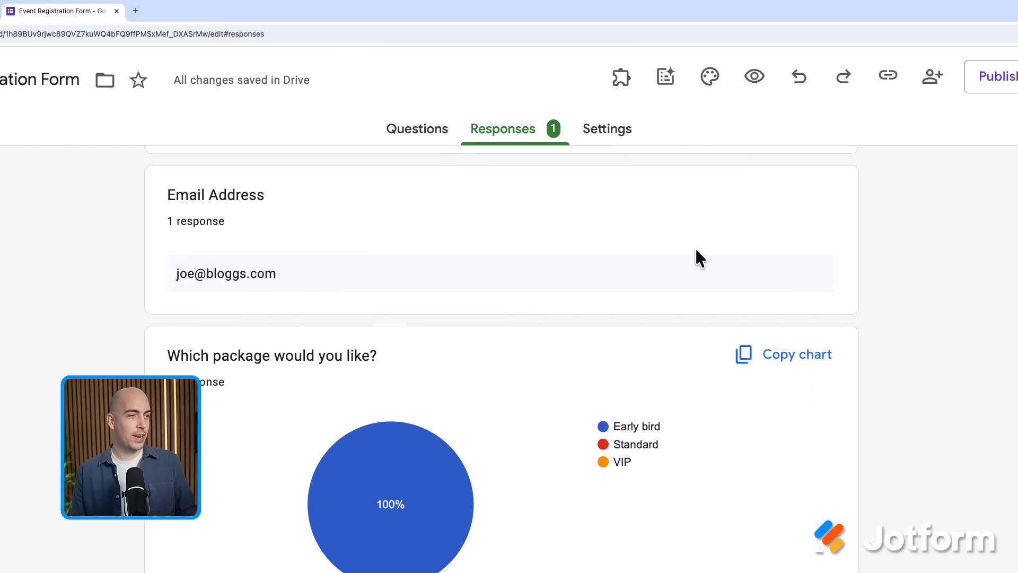
{"action": "scroll", "coordinate": [697, 251], "scroll_direction": "up", "scroll_amount": 4}
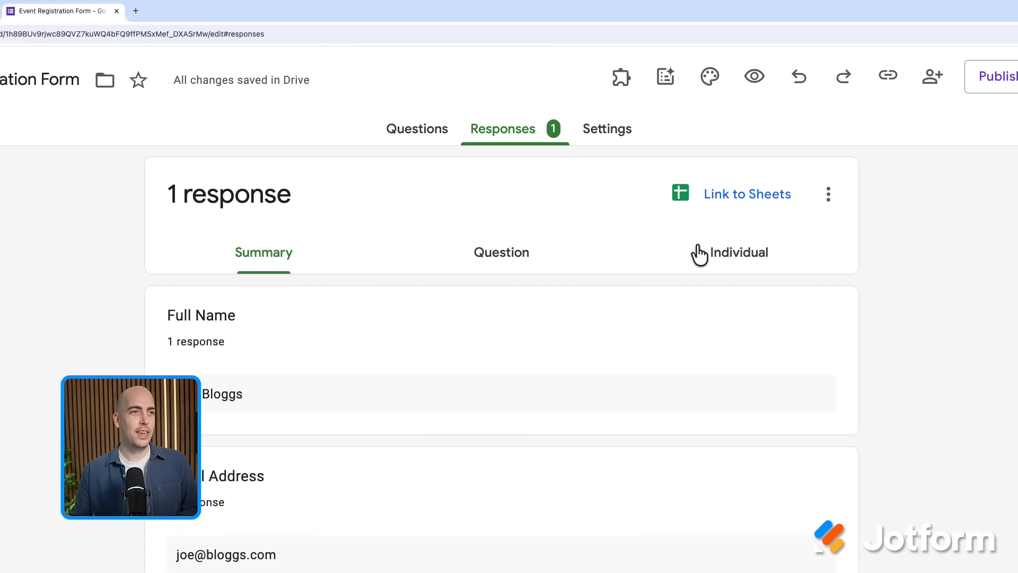
{"action": "left_click", "coordinate": [751, 203]}
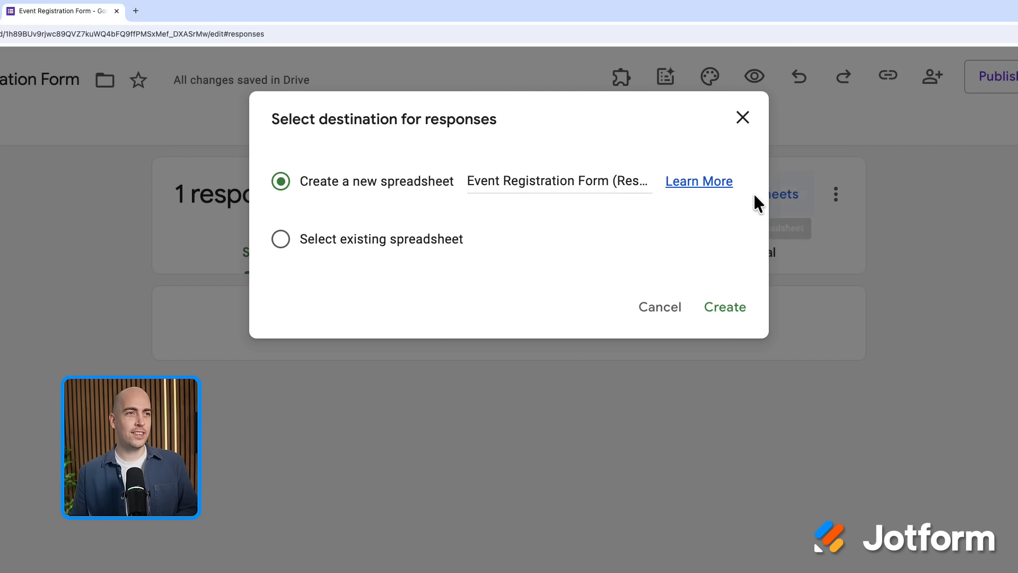
{"action": "left_click", "coordinate": [746, 300]}
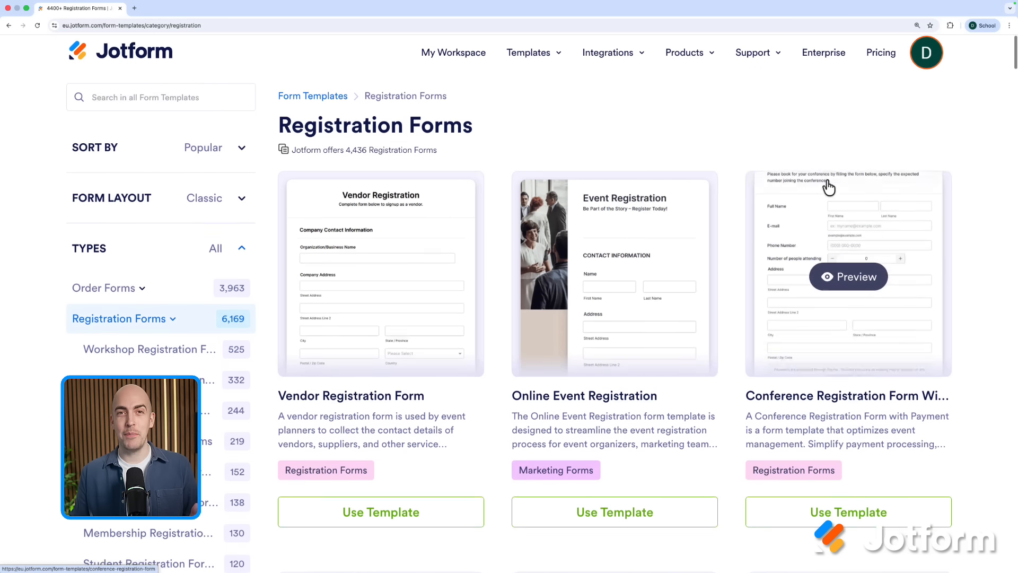
Browse Jotform's registration form templates and create a form from the Conference Registration Form with Payment template
{"action": "scroll", "coordinate": [891, 213], "scroll_direction": "down", "scroll_amount": 3}
{"action": "scroll", "coordinate": [945, 214], "scroll_direction": "down", "scroll_amount": 15}
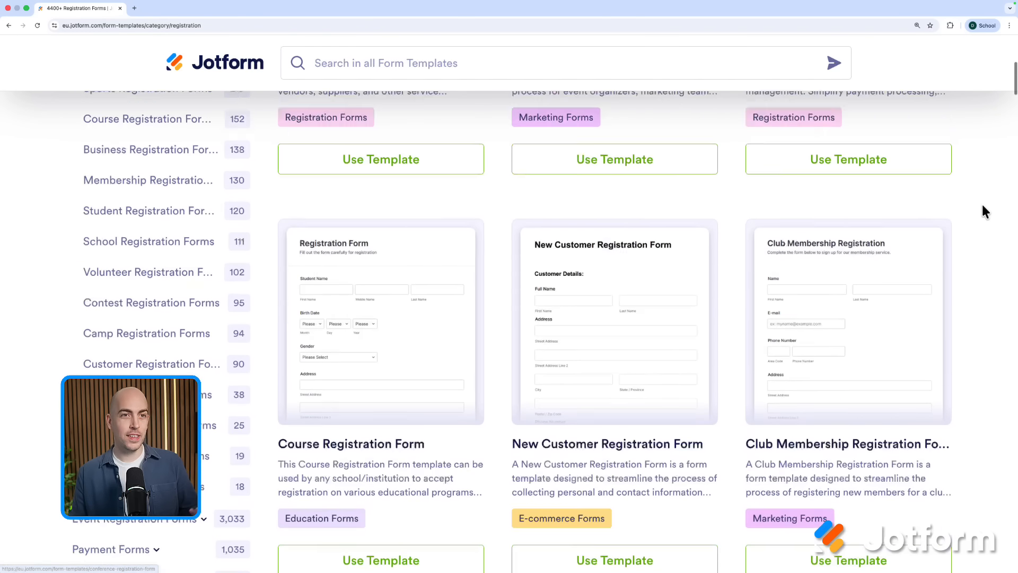
{"action": "scroll", "coordinate": [966, 209], "scroll_direction": "up", "scroll_amount": 20}
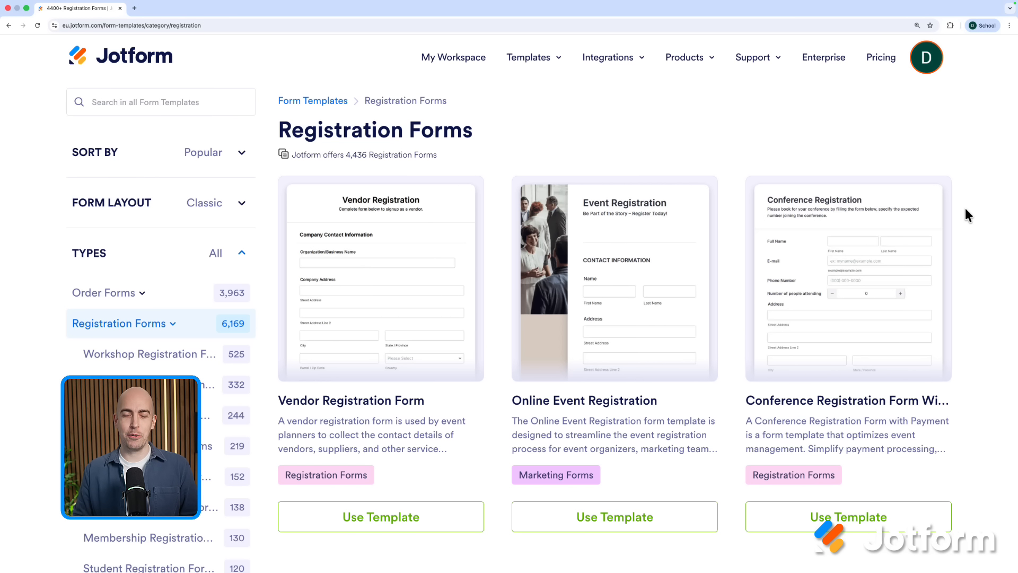
{"action": "mouse_move", "coordinate": [905, 227]}
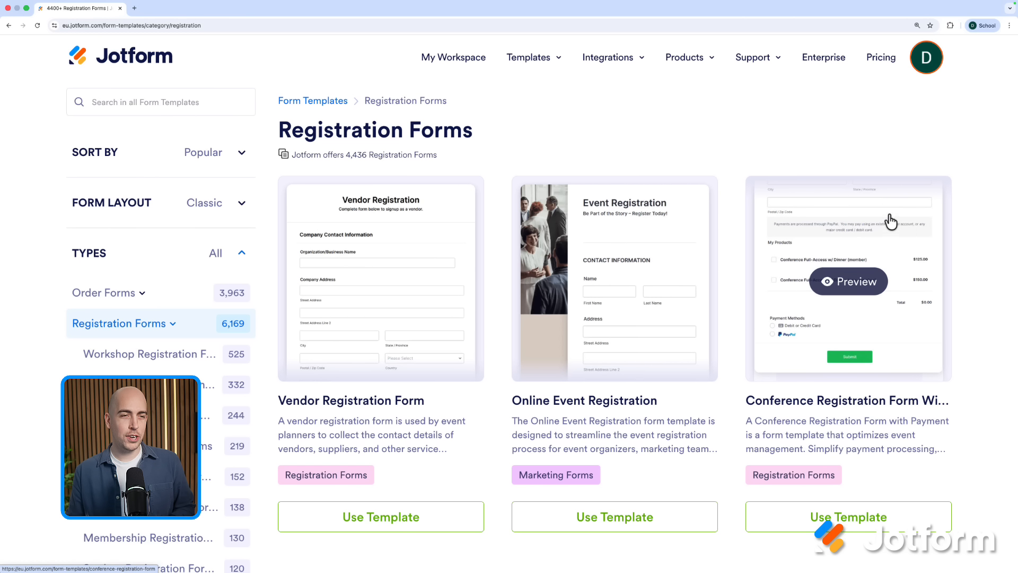
{"action": "left_click", "coordinate": [856, 289]}
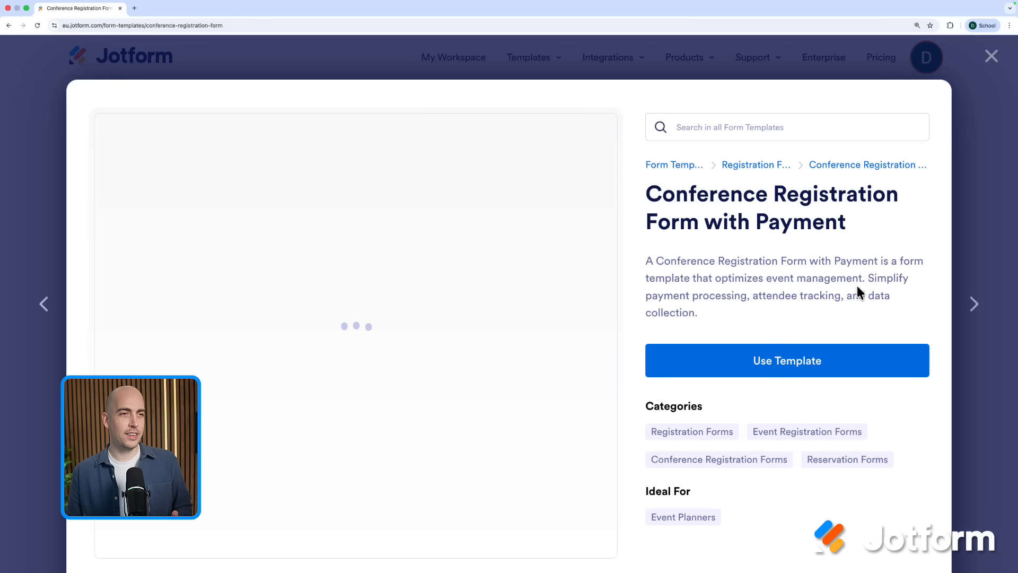
{"action": "left_click", "coordinate": [751, 370]}
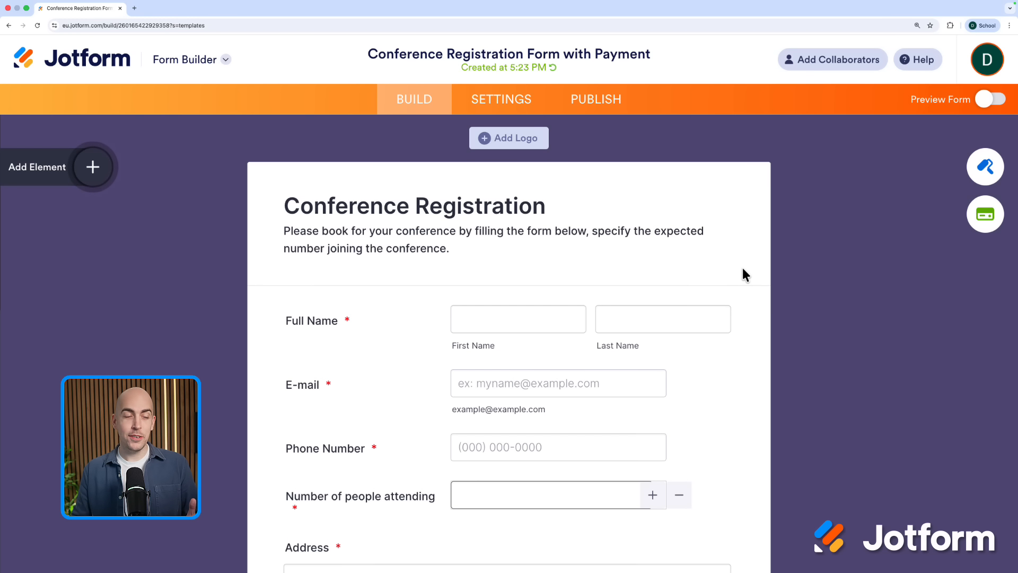
Delete the "Number of people attending" and Address fields from the conference registration form
{"action": "scroll", "coordinate": [743, 272], "scroll_direction": "down", "scroll_amount": 5}
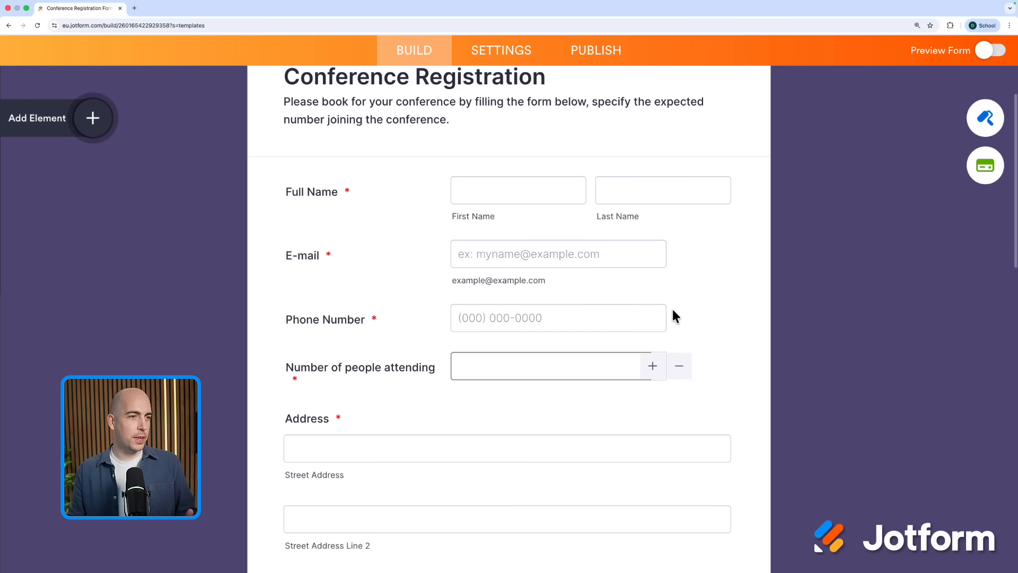
{"action": "scroll", "coordinate": [583, 286], "scroll_direction": "down", "scroll_amount": 2}
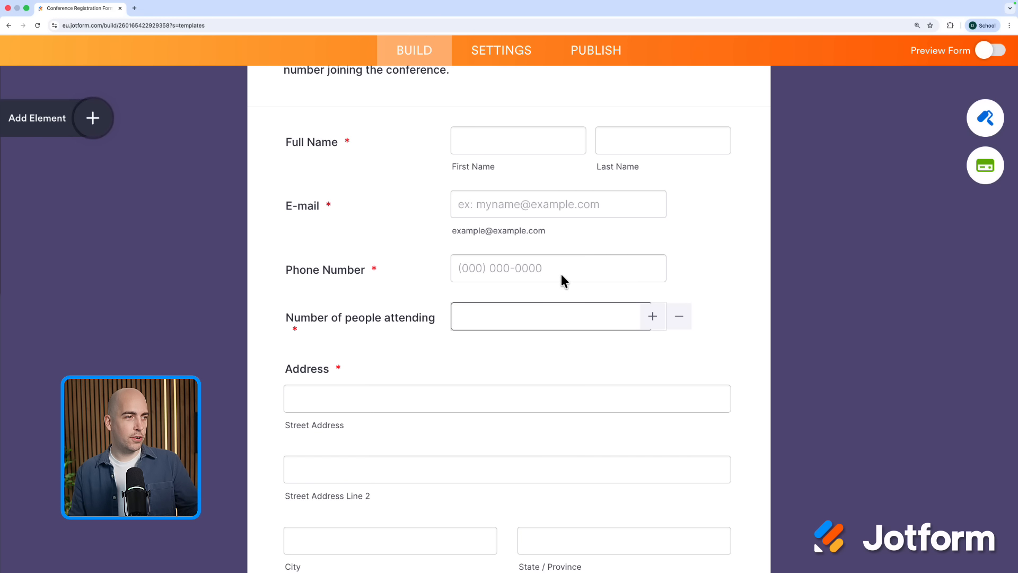
{"action": "left_click", "coordinate": [407, 321]}
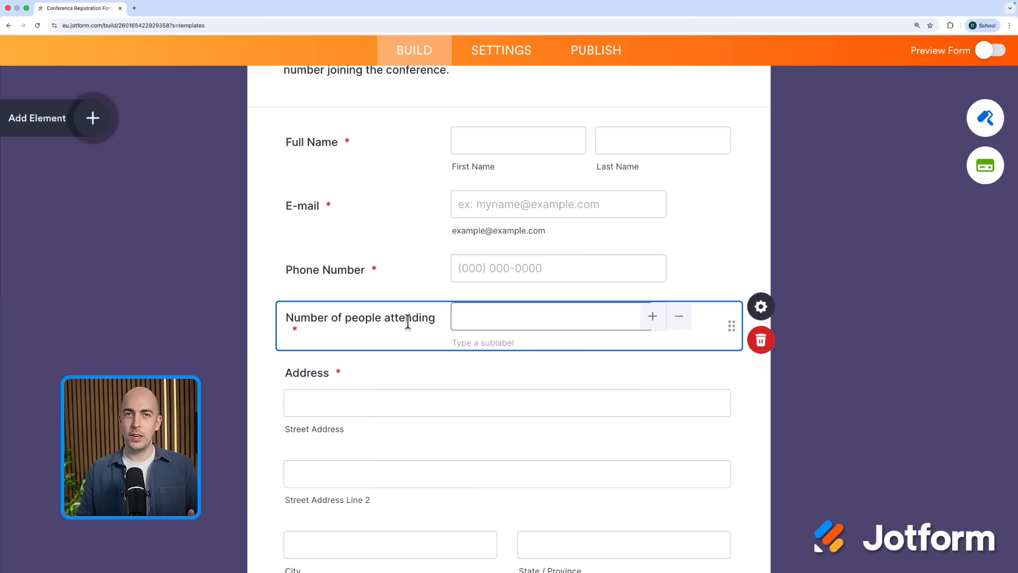
{"action": "left_click", "coordinate": [770, 344]}
{"action": "left_click", "coordinate": [407, 309]}
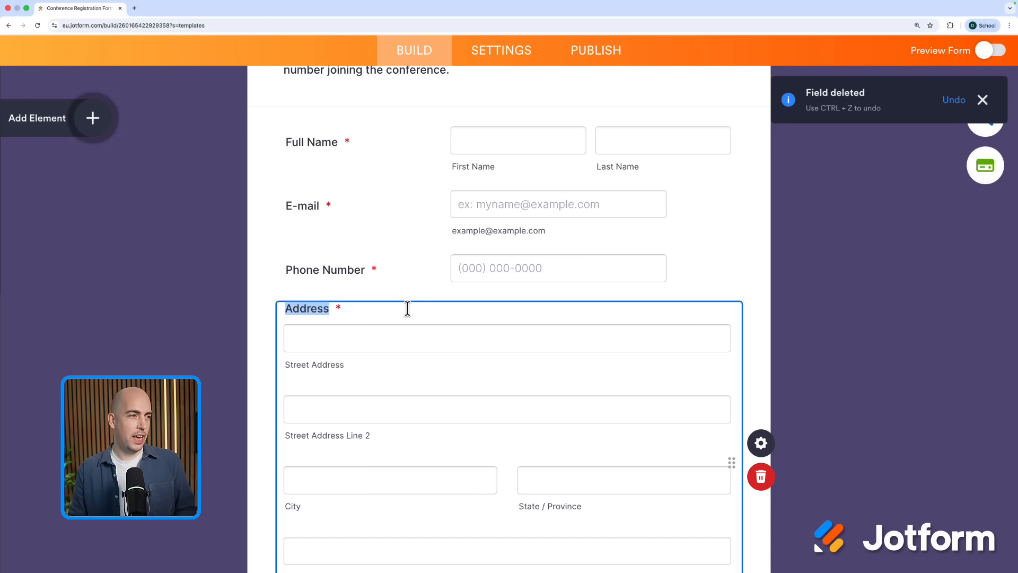
{"action": "scroll", "coordinate": [503, 332], "scroll_direction": "down", "scroll_amount": 2}
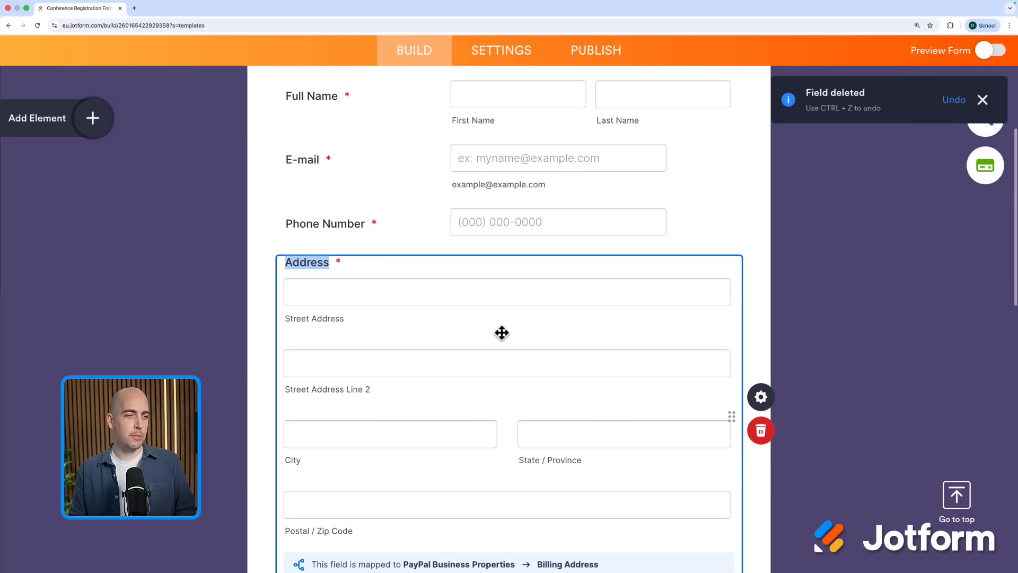
{"action": "left_click", "coordinate": [765, 440]}
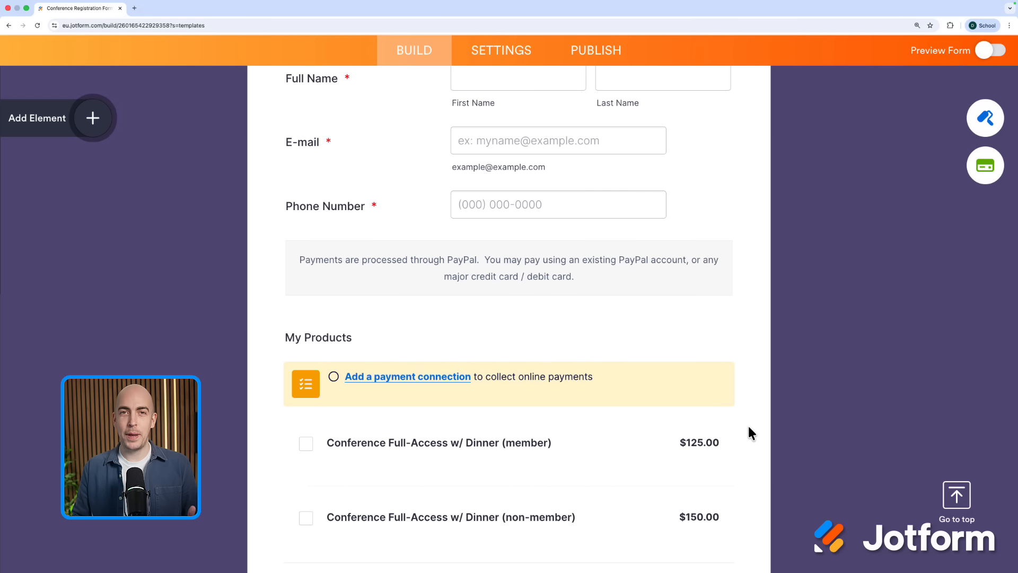
Add a Single Choice question titled "T-shirt Size" directly below the Phone Number field
{"action": "left_click", "coordinate": [90, 126]}
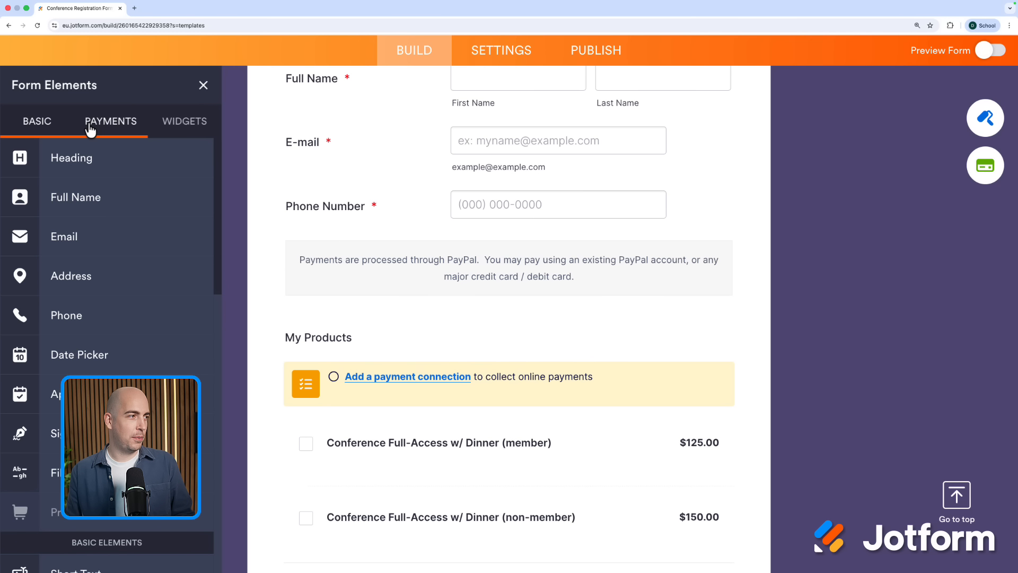
{"action": "scroll", "coordinate": [102, 180], "scroll_direction": "down", "scroll_amount": 1}
{"action": "scroll", "coordinate": [107, 183], "scroll_direction": "down", "scroll_amount": 15}
{"action": "scroll", "coordinate": [120, 186], "scroll_direction": "up", "scroll_amount": 20}
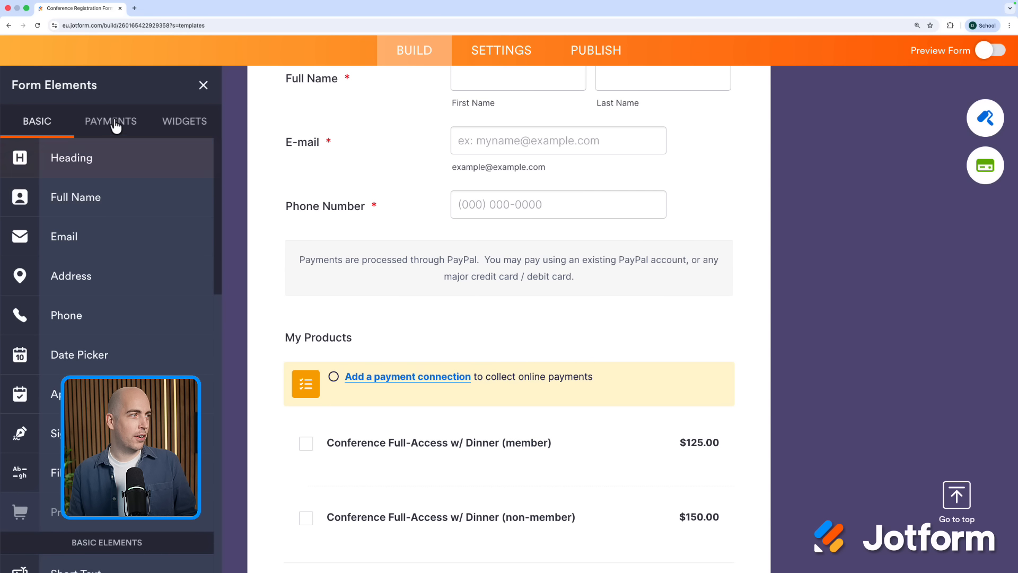
{"action": "left_click", "coordinate": [114, 126]}
{"action": "left_click", "coordinate": [169, 128]}
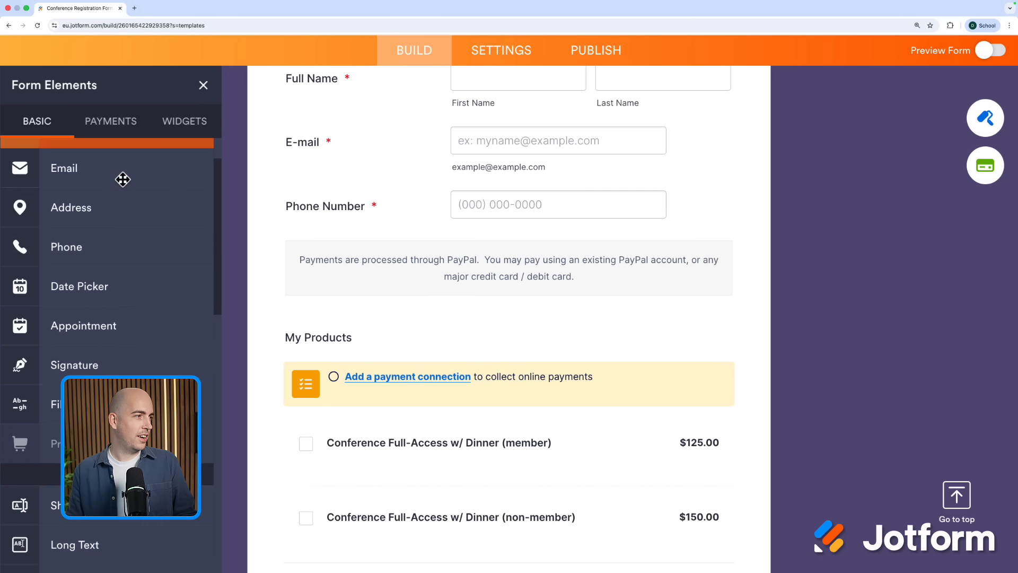
{"action": "scroll", "coordinate": [122, 175], "scroll_direction": "down", "scroll_amount": 10}
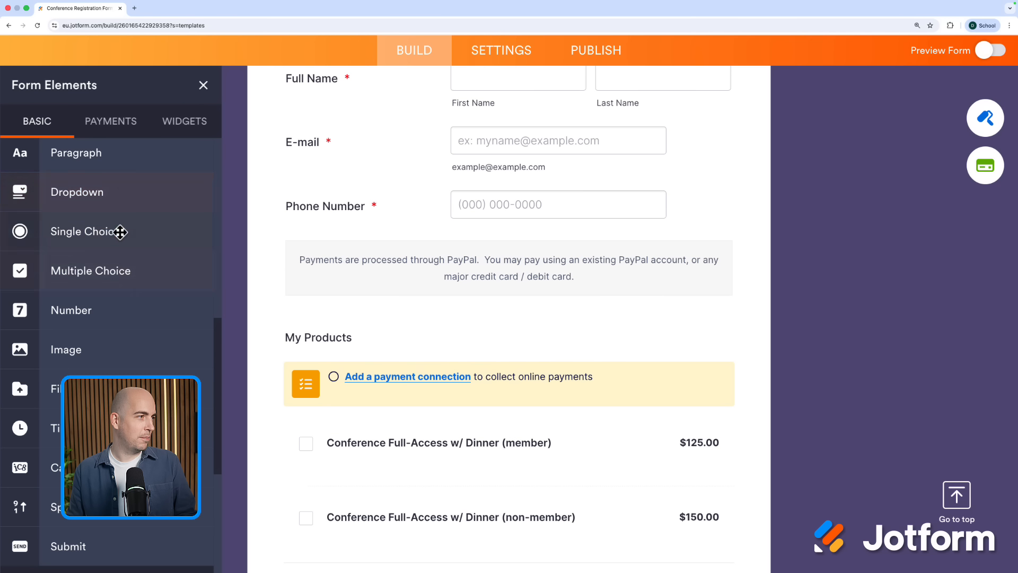
{"action": "left_click_drag", "start_coordinate": [119, 230], "coordinate": [474, 275]}
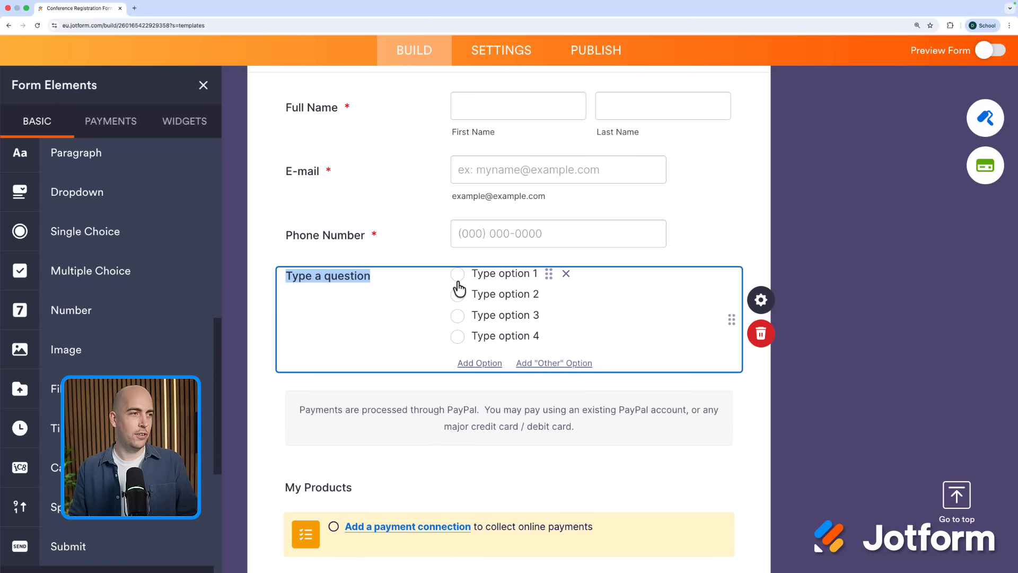
{"action": "type", "text": "T-shirt Size"}
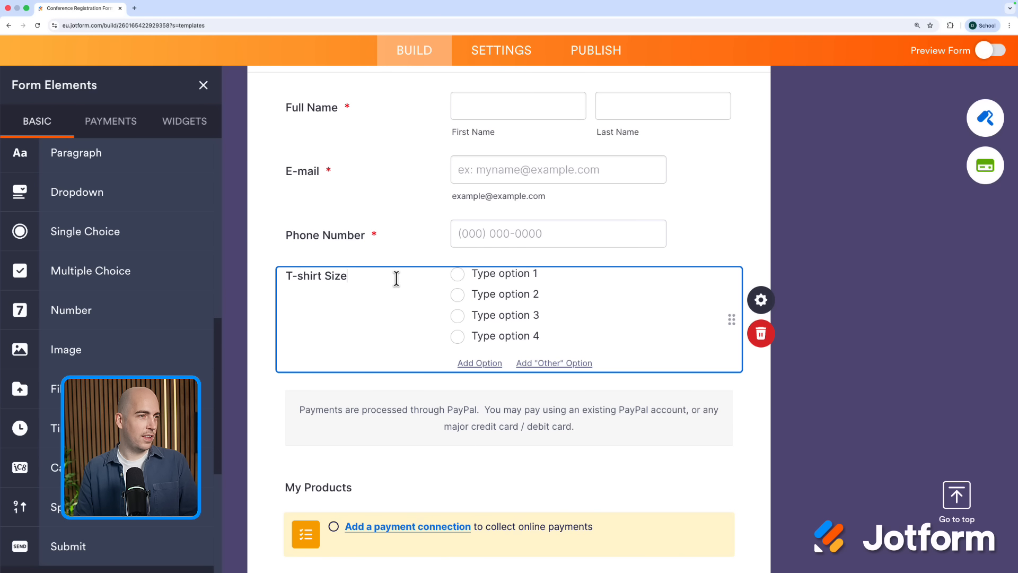
Set the T-shirt Size question's answer options to S, M, L and XL
{"action": "left_click", "coordinate": [485, 272]}
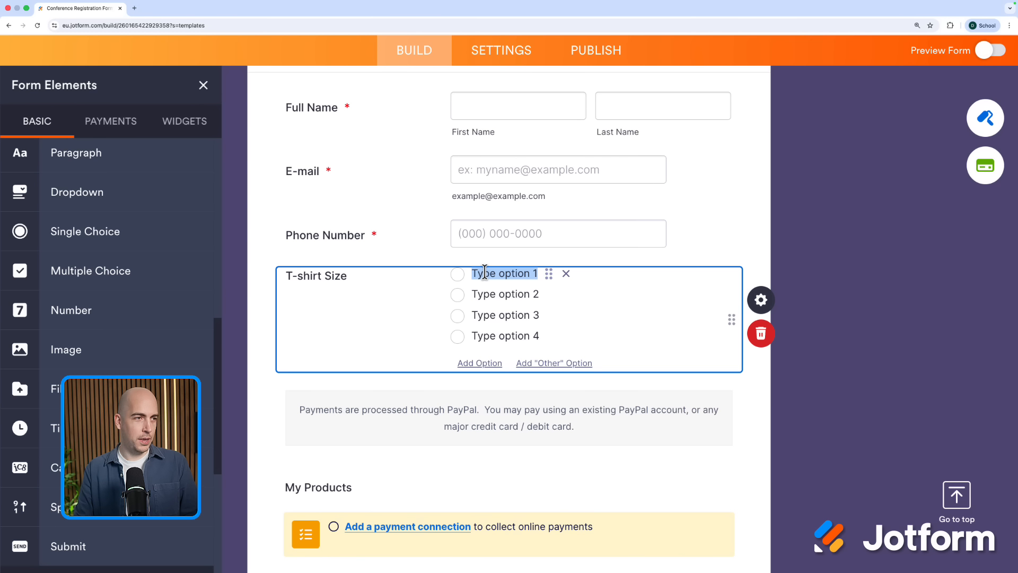
{"action": "type", "text": "S"}
{"action": "key", "text": "Tab"}
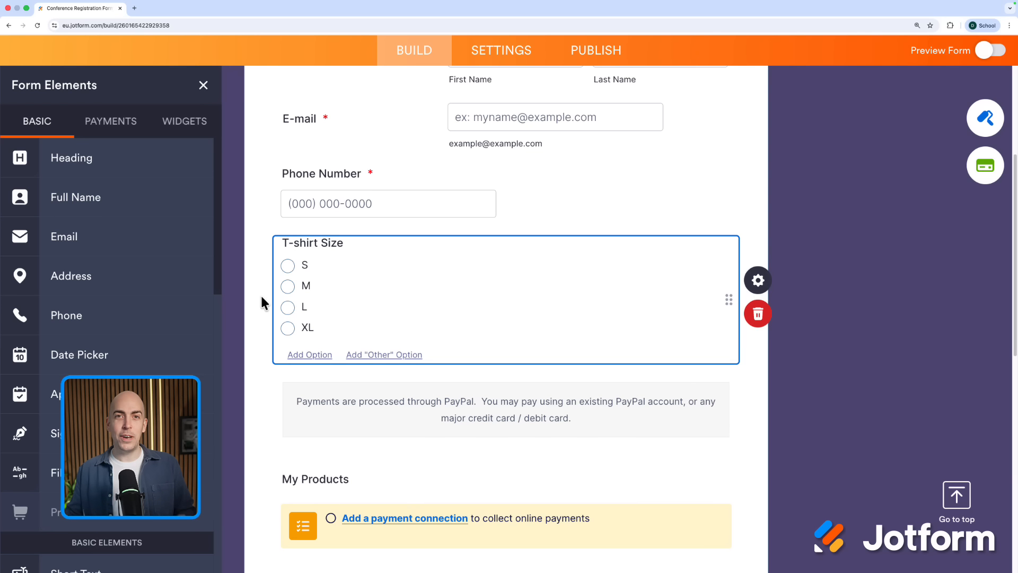
Add a third product to the My Products list, below the non-member conference ticket
{"action": "scroll", "coordinate": [261, 297], "scroll_direction": "down", "scroll_amount": 1}
{"action": "scroll", "coordinate": [260, 297], "scroll_direction": "down", "scroll_amount": 5}
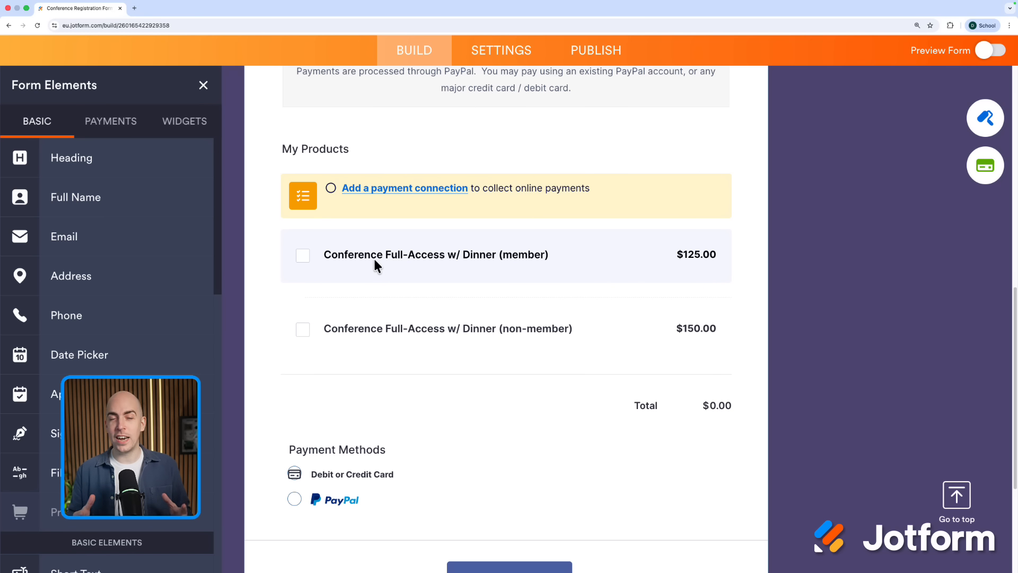
{"action": "scroll", "coordinate": [375, 260], "scroll_direction": "down", "scroll_amount": 1}
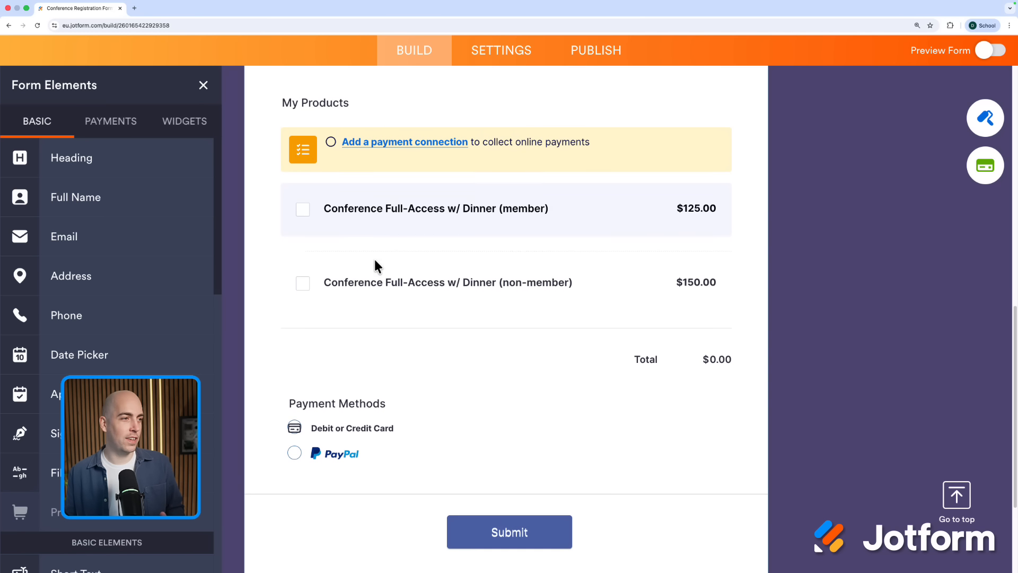
{"action": "left_click", "coordinate": [422, 296]}
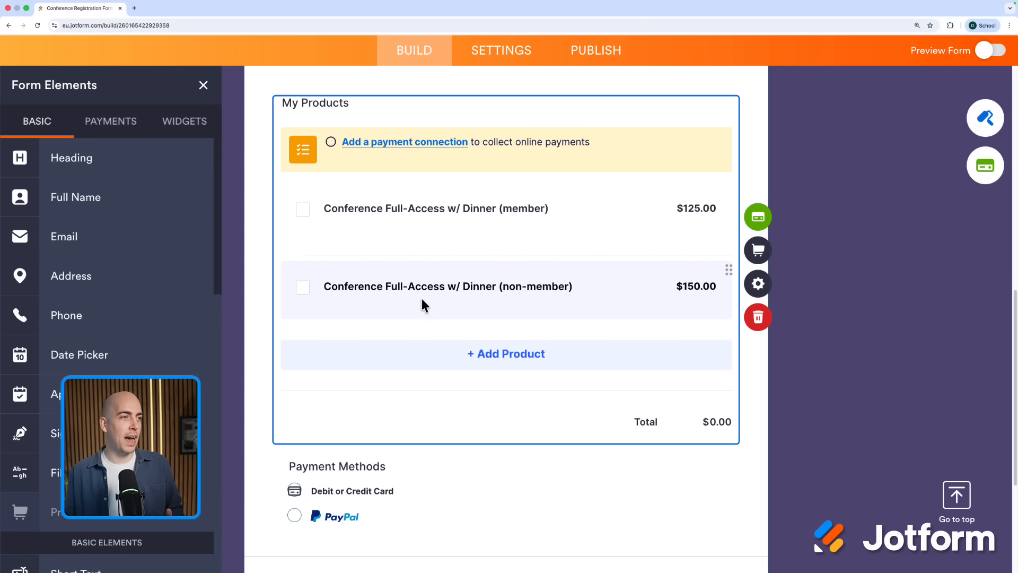
{"action": "left_click", "coordinate": [485, 352]}
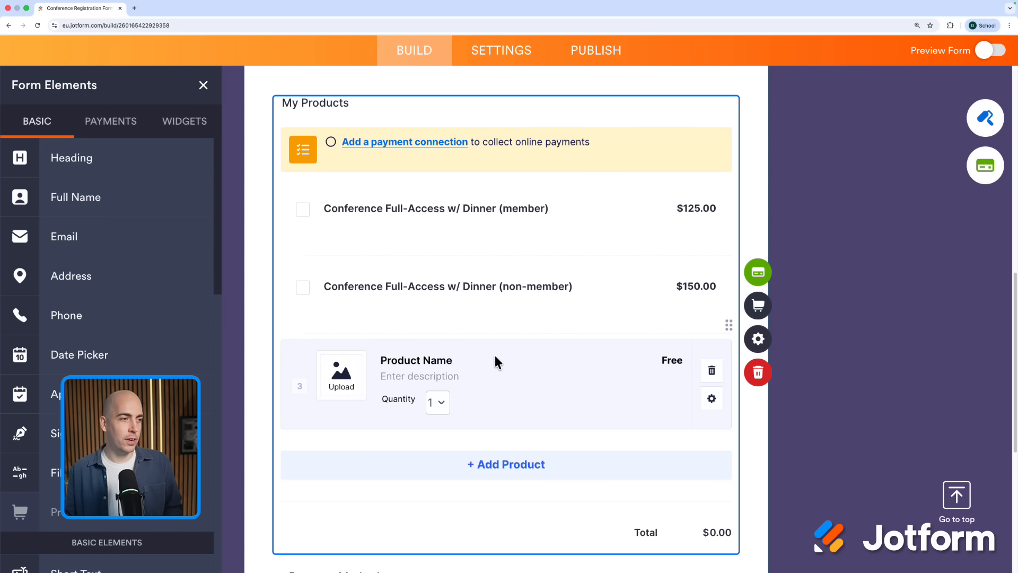
Add a product option labelled "Size" to the new product and populate it from the T-Shirt Size preset
{"action": "left_click", "coordinate": [711, 400]}
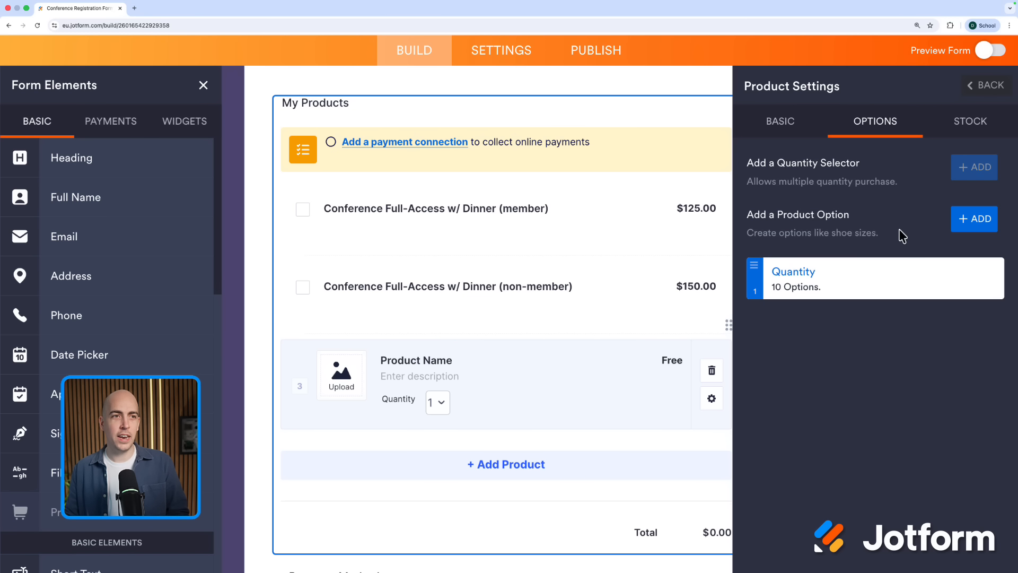
{"action": "left_click", "coordinate": [974, 232]}
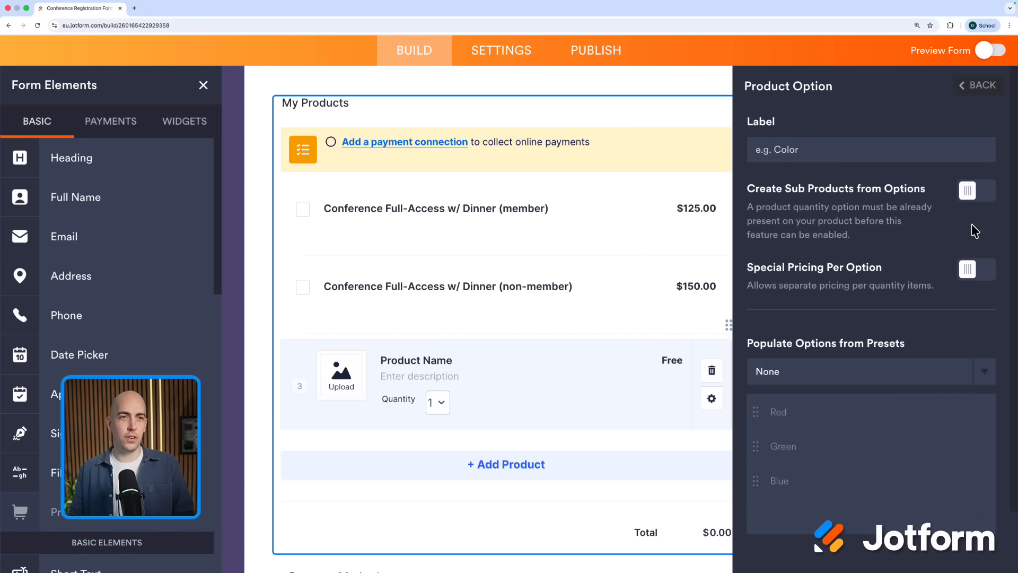
{"action": "type", "text": "Size"}
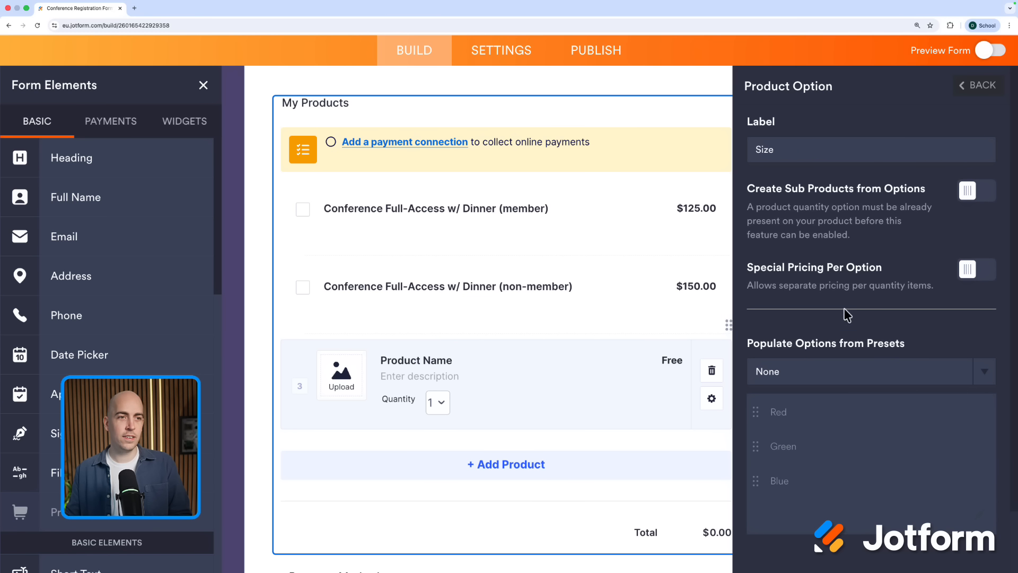
{"action": "left_click", "coordinate": [844, 371]}
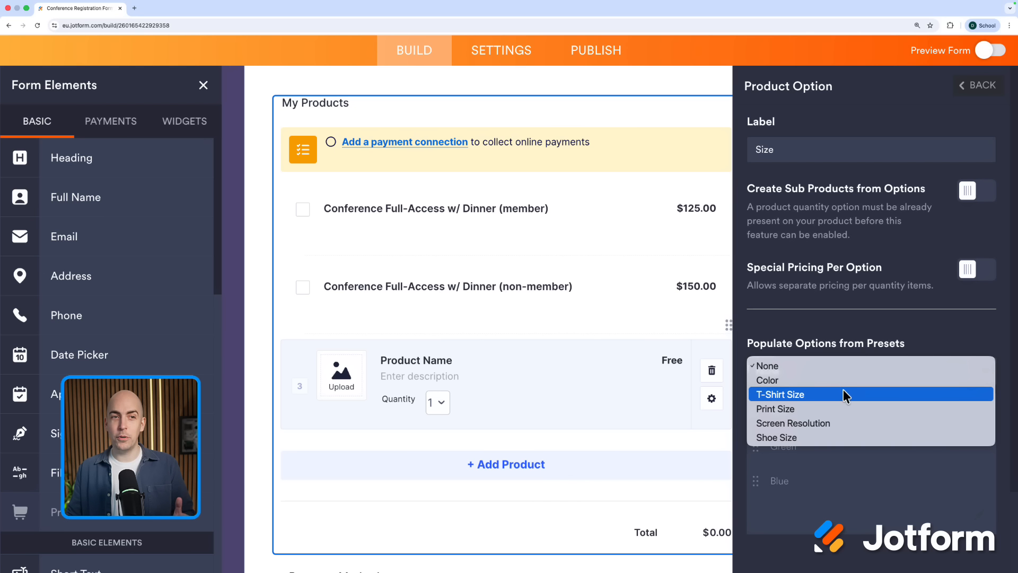
{"action": "left_click", "coordinate": [844, 393]}
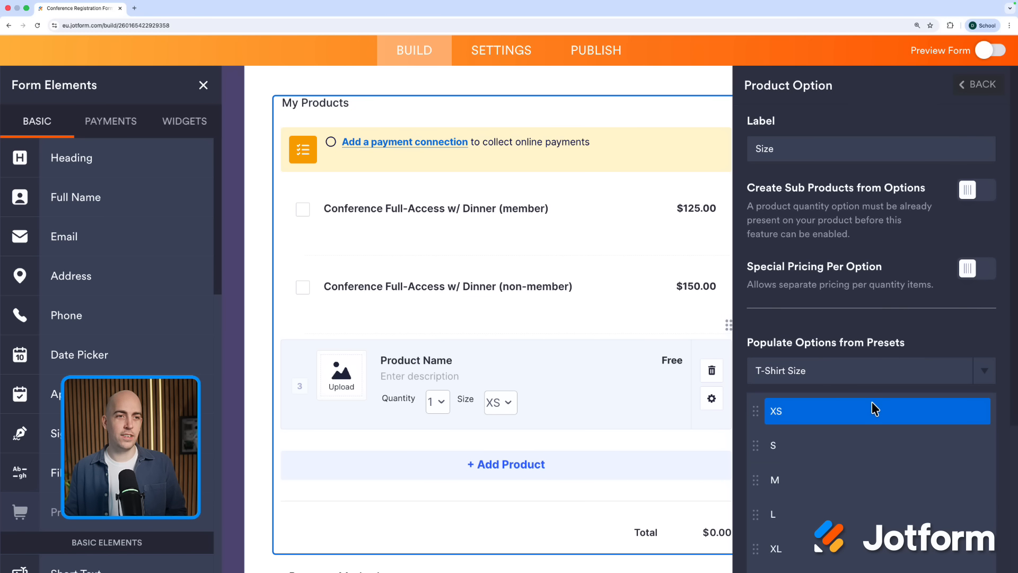
{"action": "scroll", "coordinate": [872, 402], "scroll_direction": "down", "scroll_amount": 5}
{"action": "scroll", "coordinate": [859, 400], "scroll_direction": "up", "scroll_amount": 5}
Name the new product "T-Shirt" and set its price to 20.00 USD
{"action": "triple_click", "coordinate": [429, 361]}
{"action": "type", "text": "T-Shirt"}
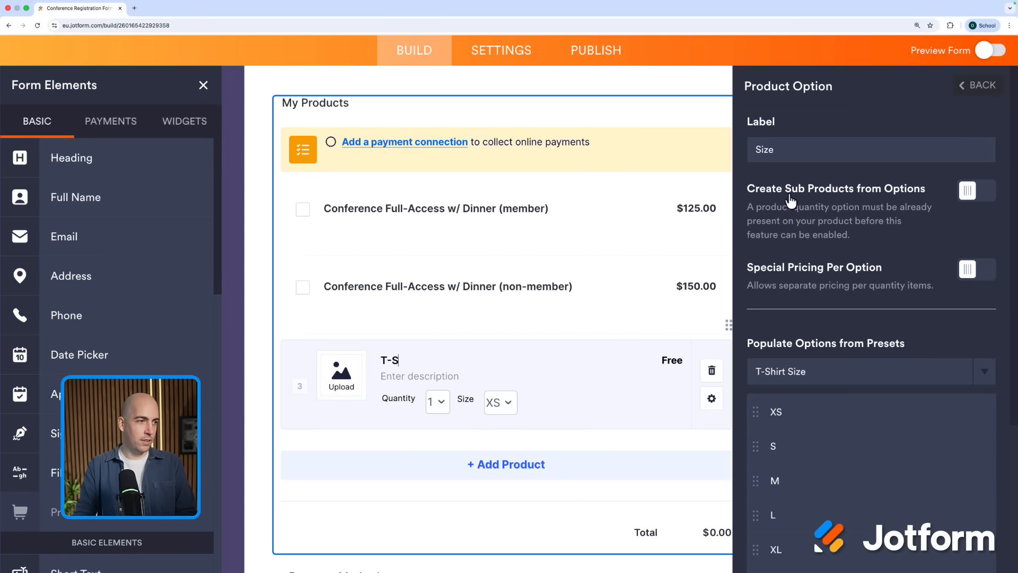
{"action": "left_click", "coordinate": [974, 85]}
{"action": "left_click", "coordinate": [798, 123]}
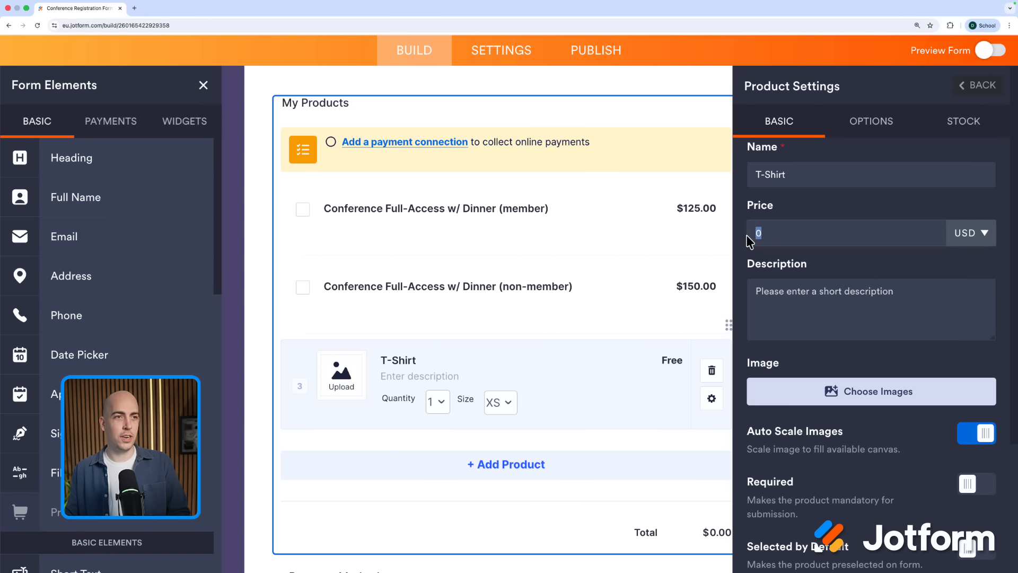
{"action": "type", "text": "20.00"}
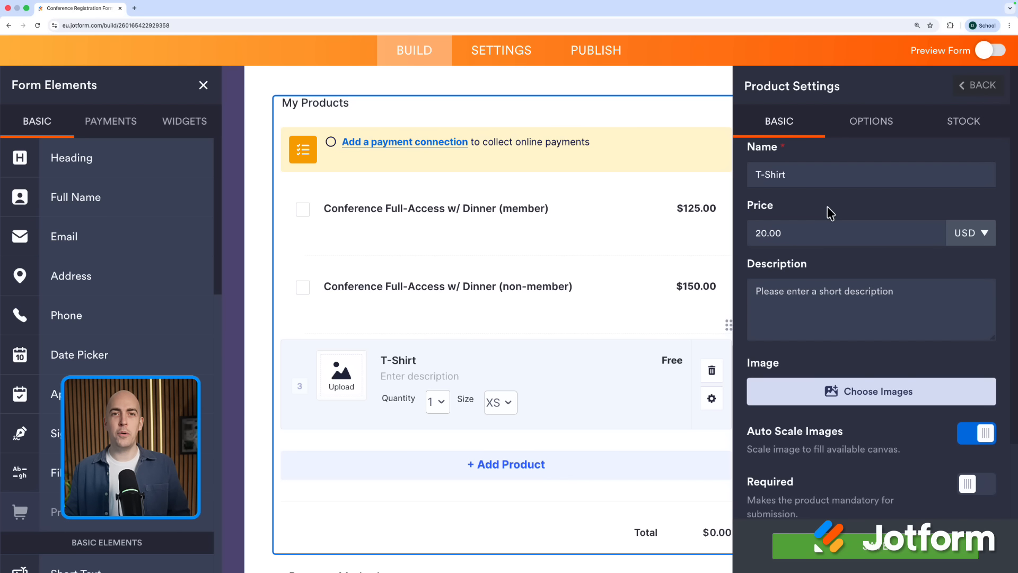
{"action": "left_click", "coordinate": [980, 85]}
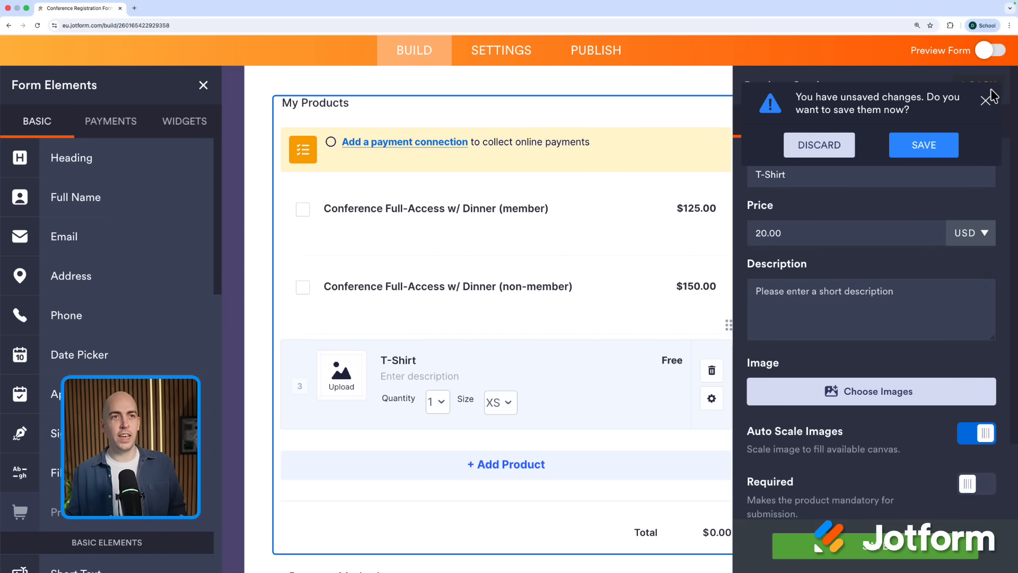
{"action": "left_click", "coordinate": [994, 95]}
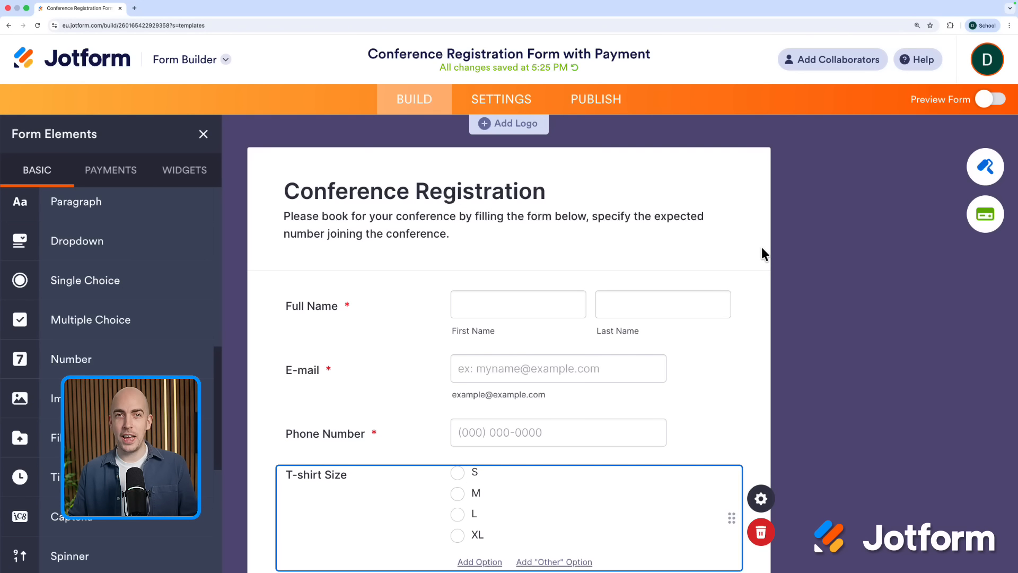
Create a new autoresponder email in the form's email settings
{"action": "left_click", "coordinate": [483, 101]}
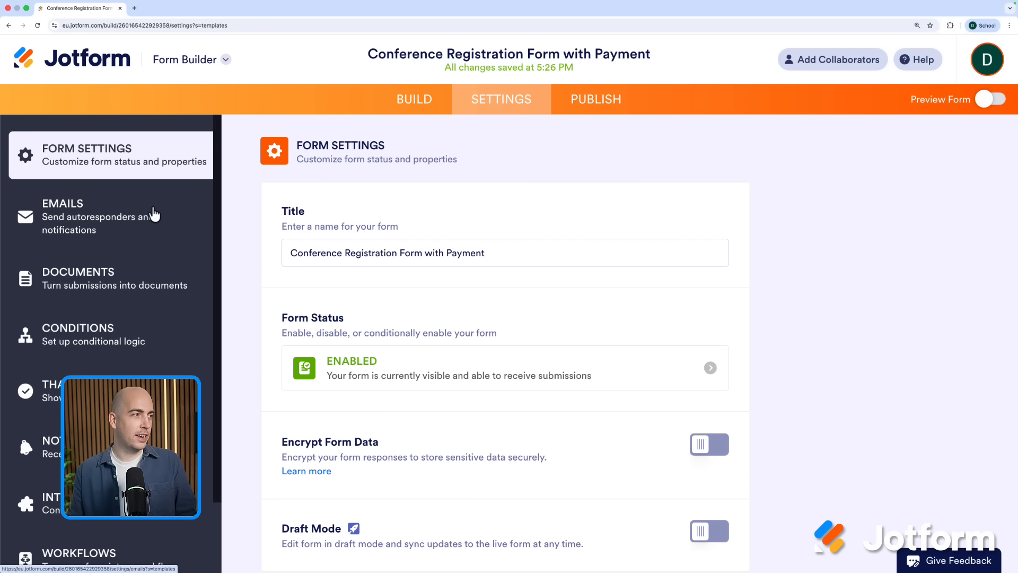
{"action": "left_click", "coordinate": [151, 215]}
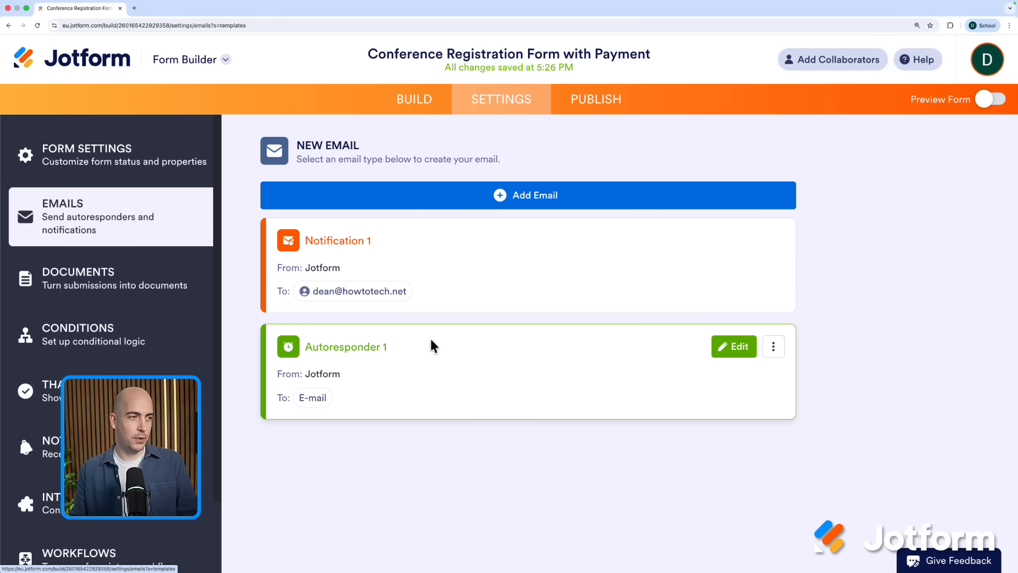
{"action": "left_click", "coordinate": [432, 209]}
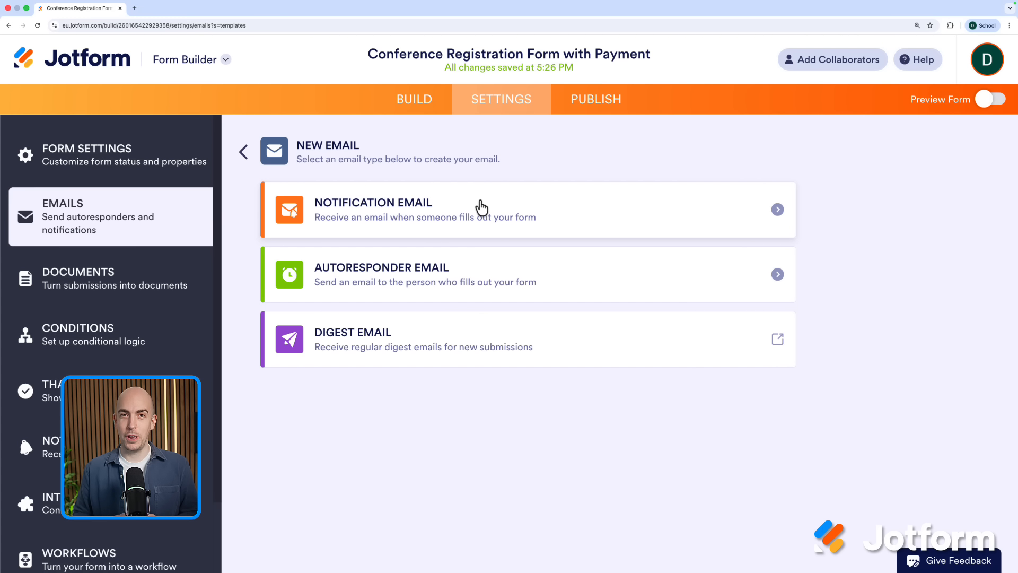
{"action": "left_click", "coordinate": [521, 266]}
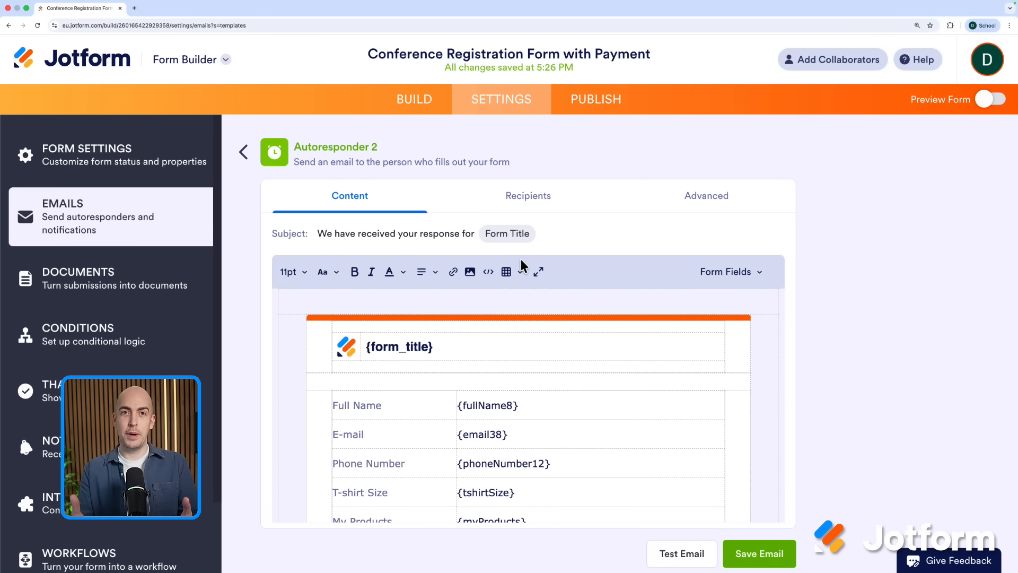
Insert the centred line "We're looking forward to seeing you at the event!" between the email's form title and its response table
{"action": "left_click", "coordinate": [605, 345]}
{"action": "scroll", "coordinate": [606, 347], "scroll_direction": "down", "scroll_amount": 3}
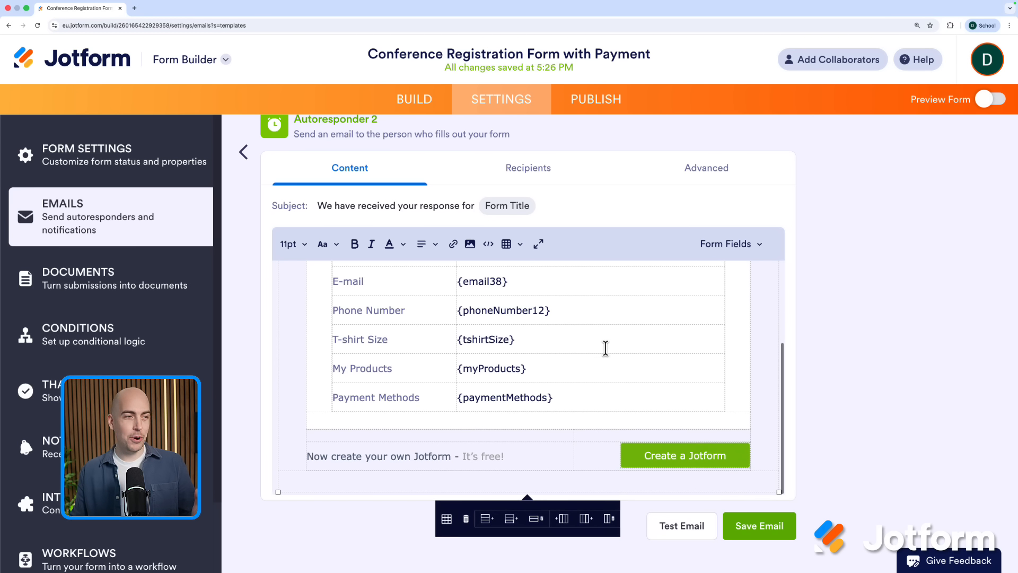
{"action": "scroll", "coordinate": [606, 347], "scroll_direction": "up", "scroll_amount": 4}
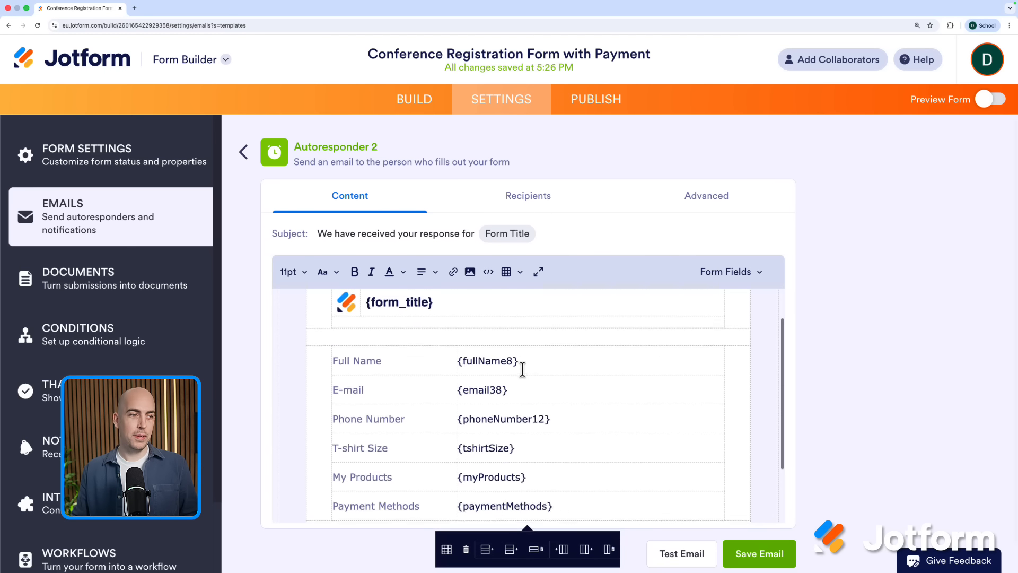
{"action": "scroll", "coordinate": [522, 368], "scroll_direction": "up", "scroll_amount": 2}
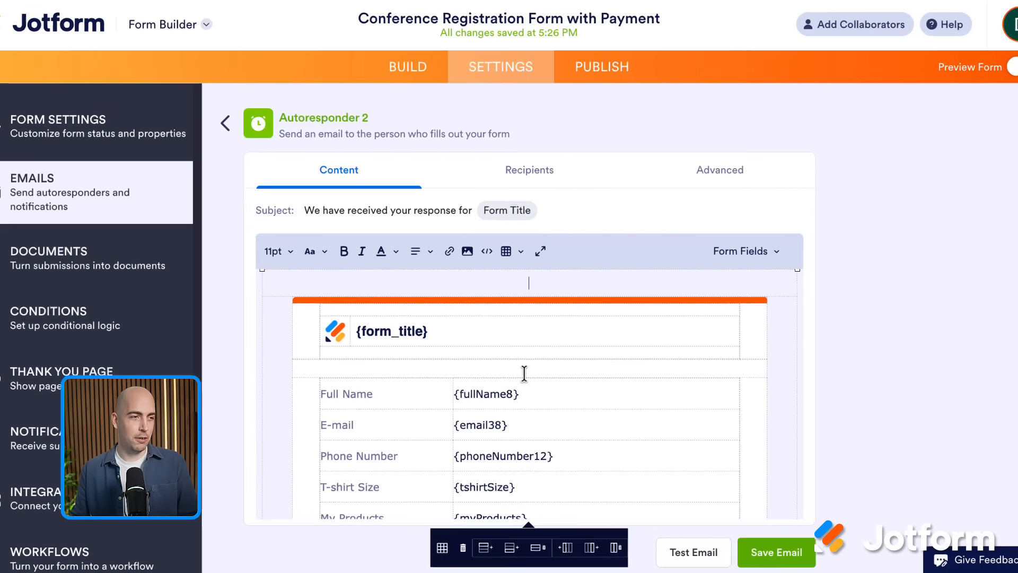
{"action": "left_click", "coordinate": [524, 384]}
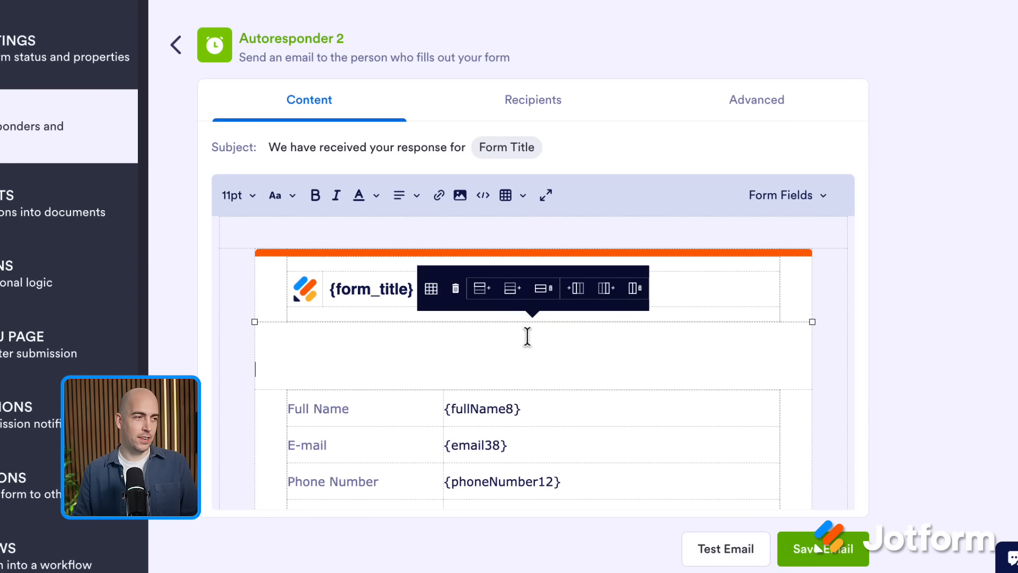
{"action": "type", "text": "W"}
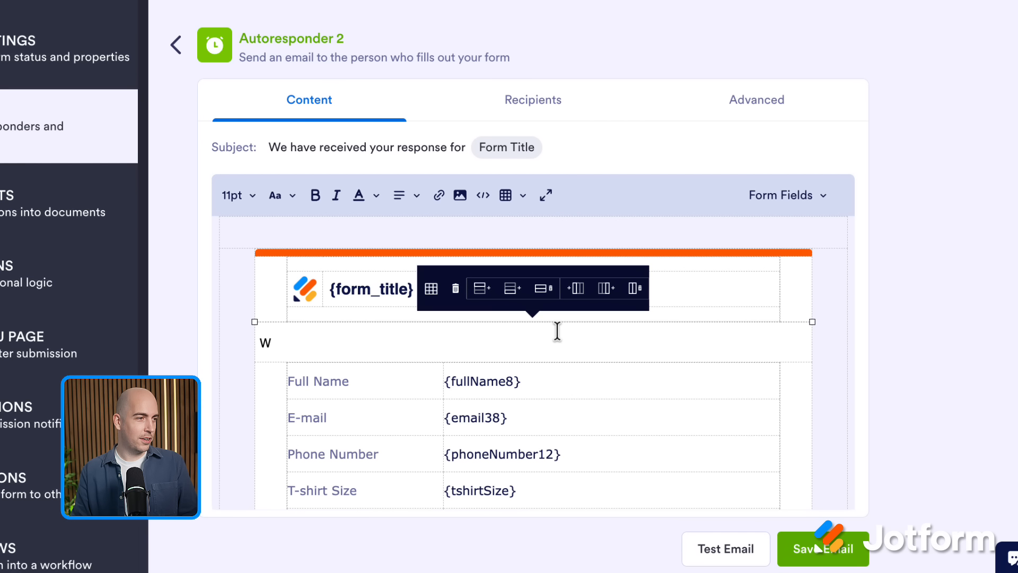
{"action": "type", "text": "!"}
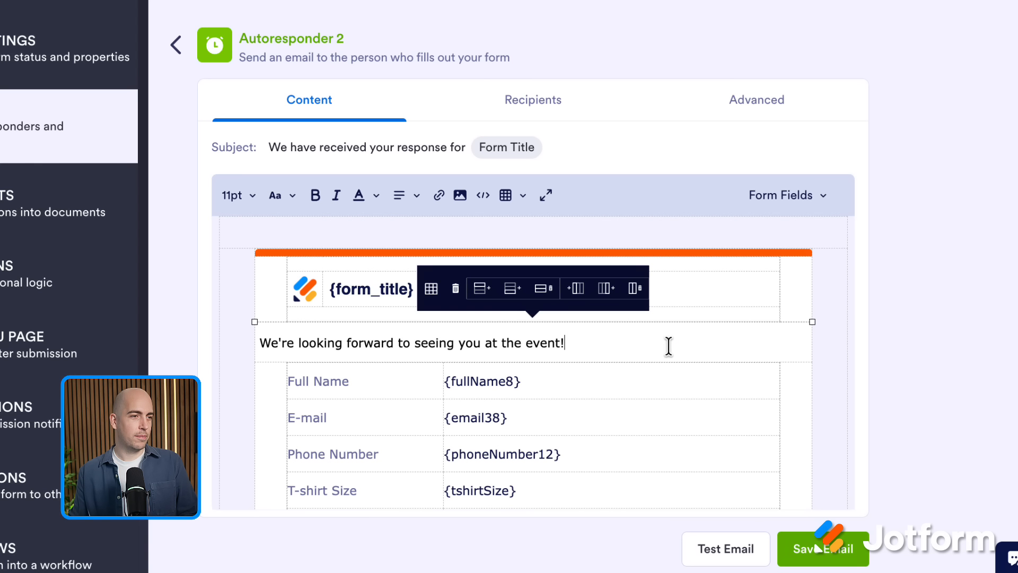
{"action": "key", "text": "ctrl+e"}
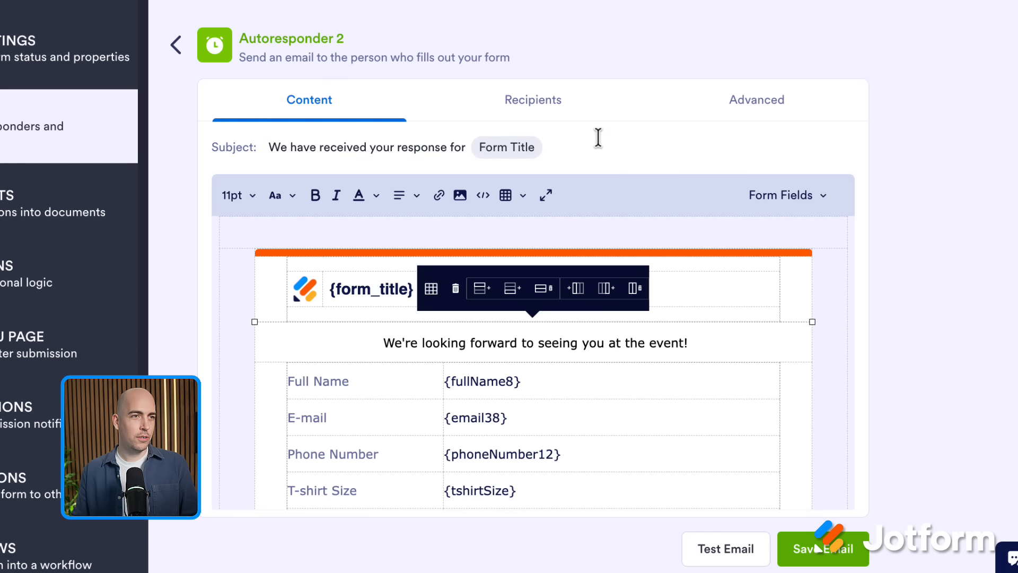
Choose the form's E-mail field as the autoresponder's recipient email
{"action": "left_click", "coordinate": [565, 121]}
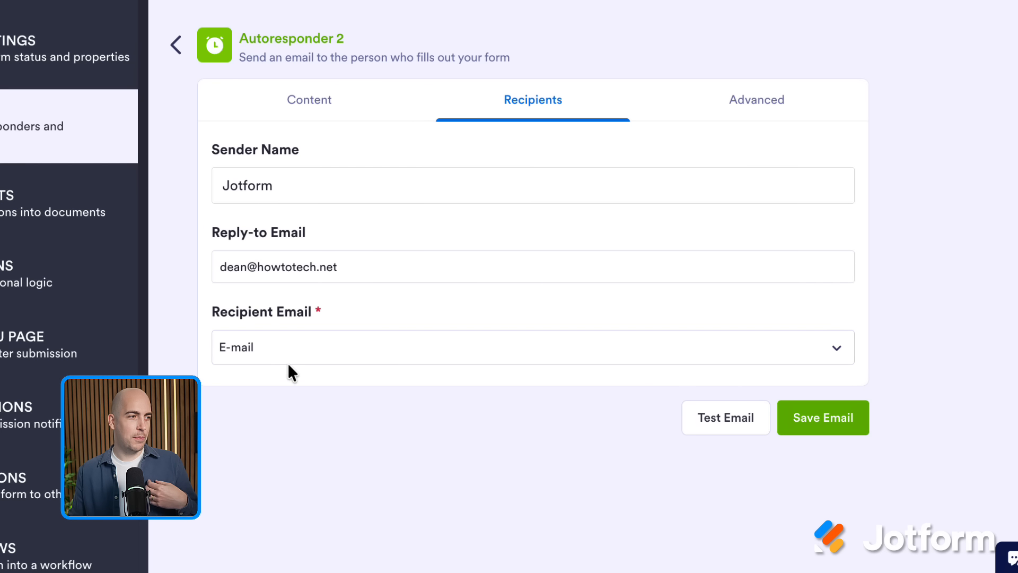
{"action": "left_click", "coordinate": [313, 360]}
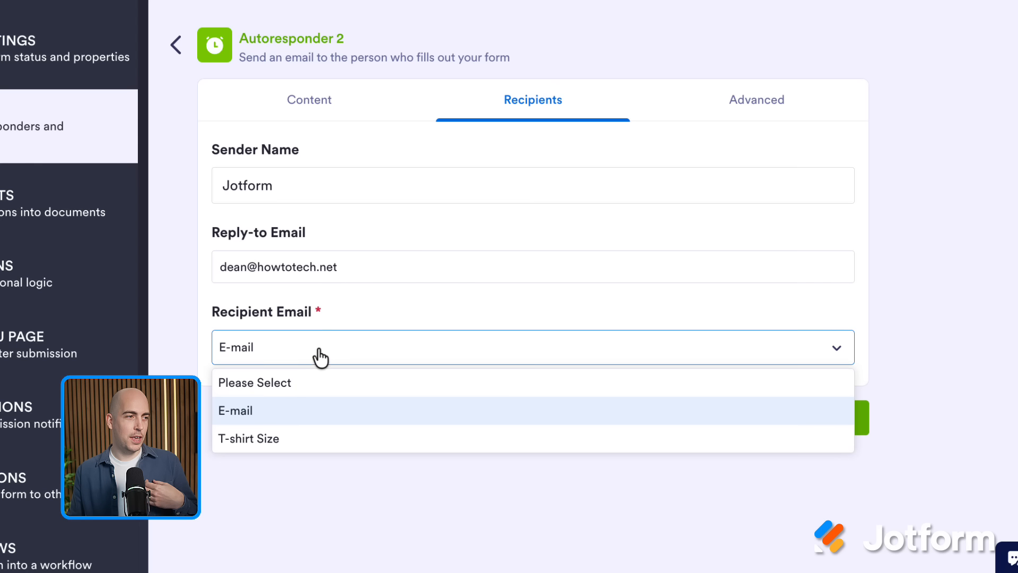
{"action": "left_click", "coordinate": [287, 412]}
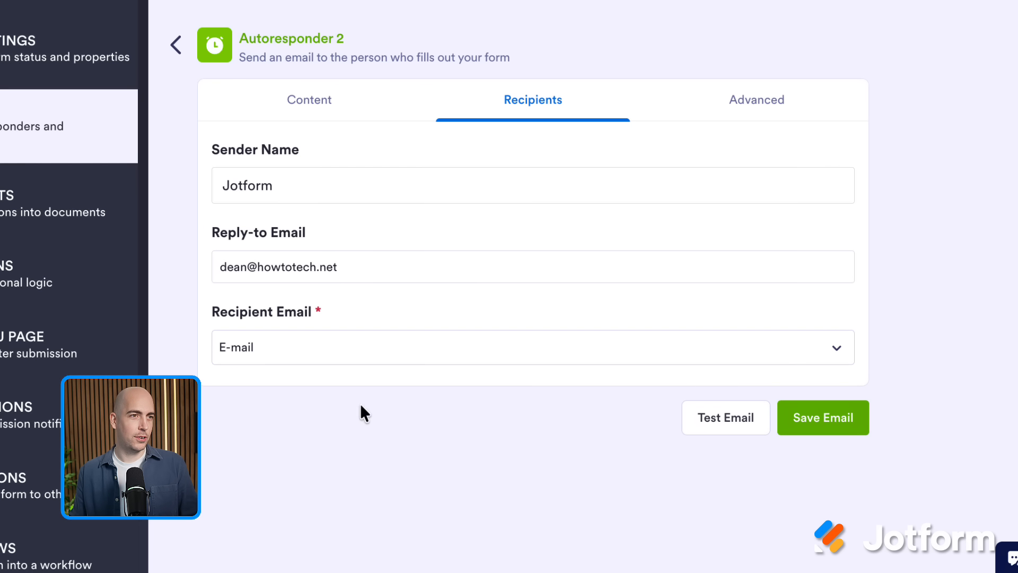
Review the autoresponder's advanced sending options, then save the email and return to building the form
{"action": "left_click", "coordinate": [717, 113]}
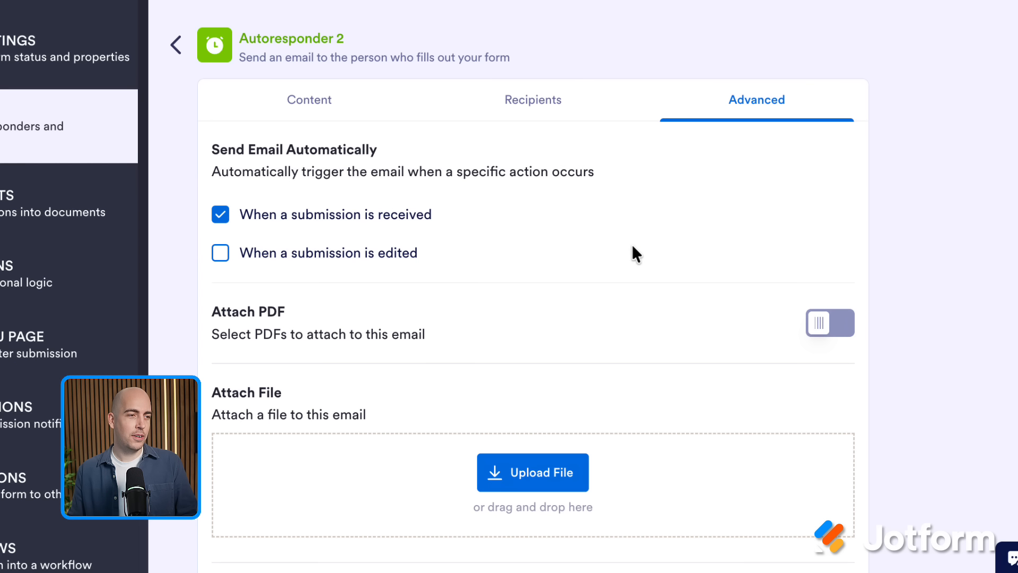
{"action": "scroll", "coordinate": [632, 244], "scroll_direction": "down", "scroll_amount": 2}
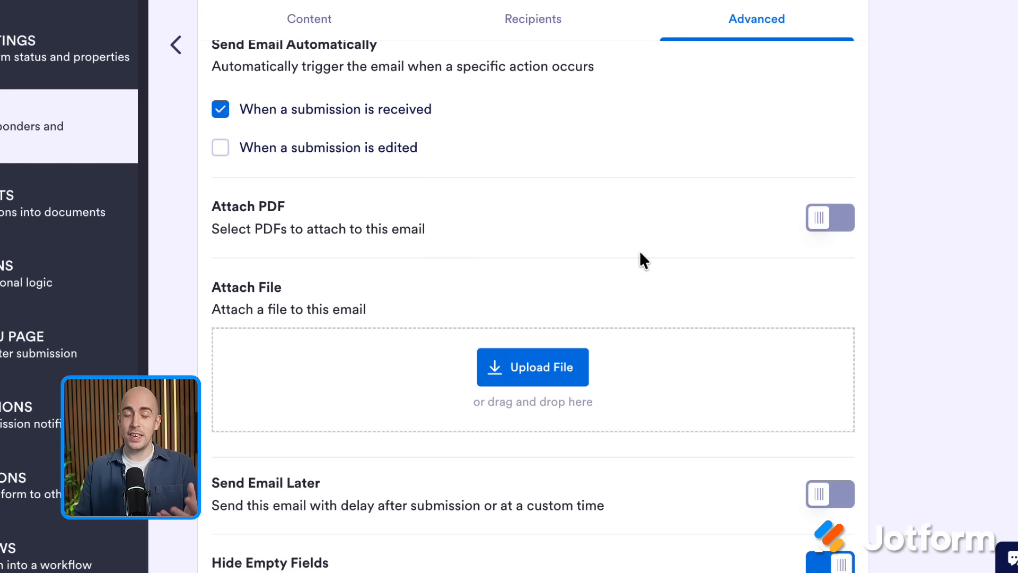
{"action": "scroll", "coordinate": [610, 212], "scroll_direction": "up", "scroll_amount": 2}
{"action": "scroll", "coordinate": [734, 271], "scroll_direction": "down", "scroll_amount": 7}
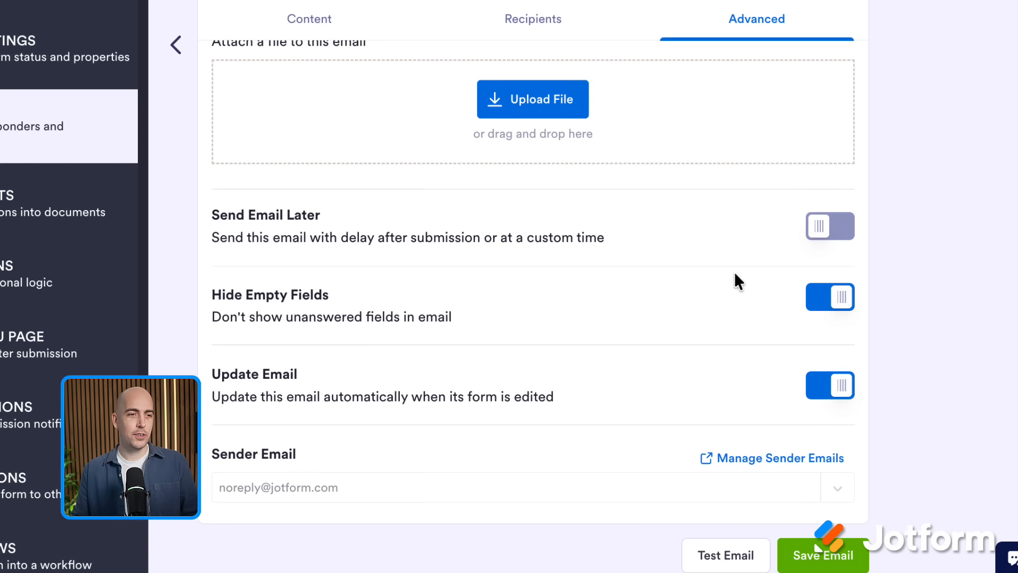
{"action": "left_click", "coordinate": [826, 549]}
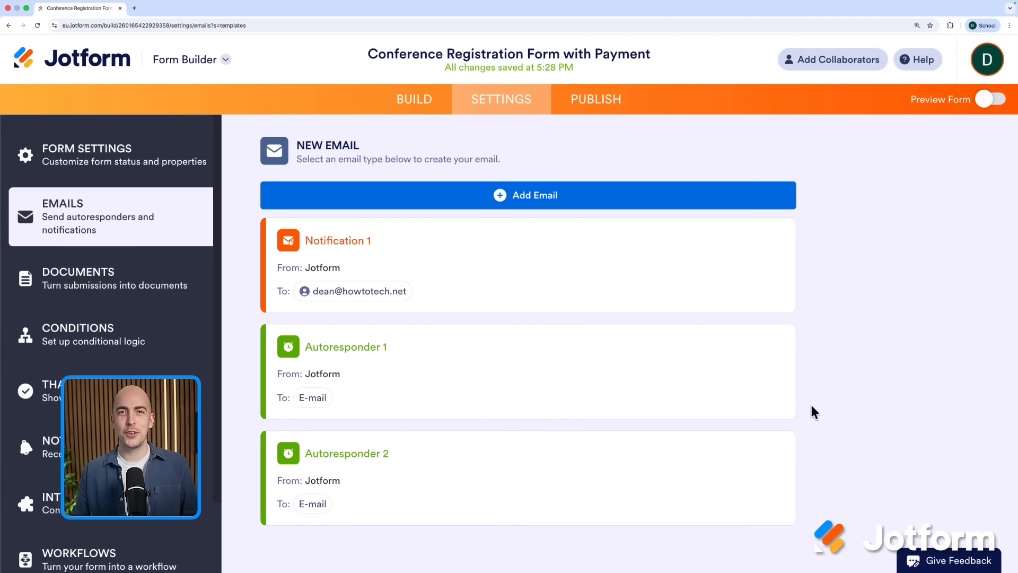
{"action": "left_click", "coordinate": [414, 107]}
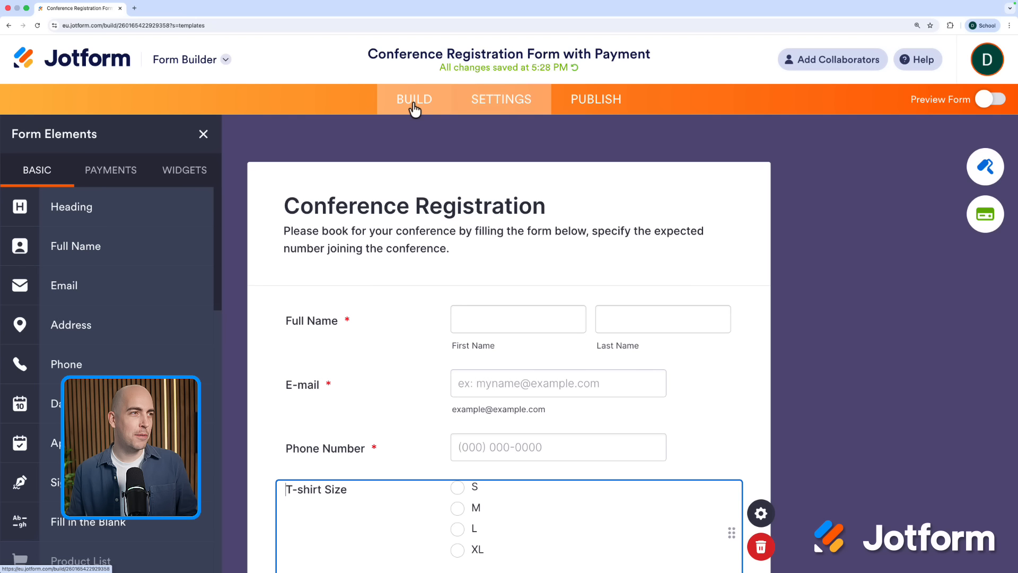
Open the form designer, try the green color scheme, and apply the white color scheme to the form
{"action": "left_click", "coordinate": [985, 169]}
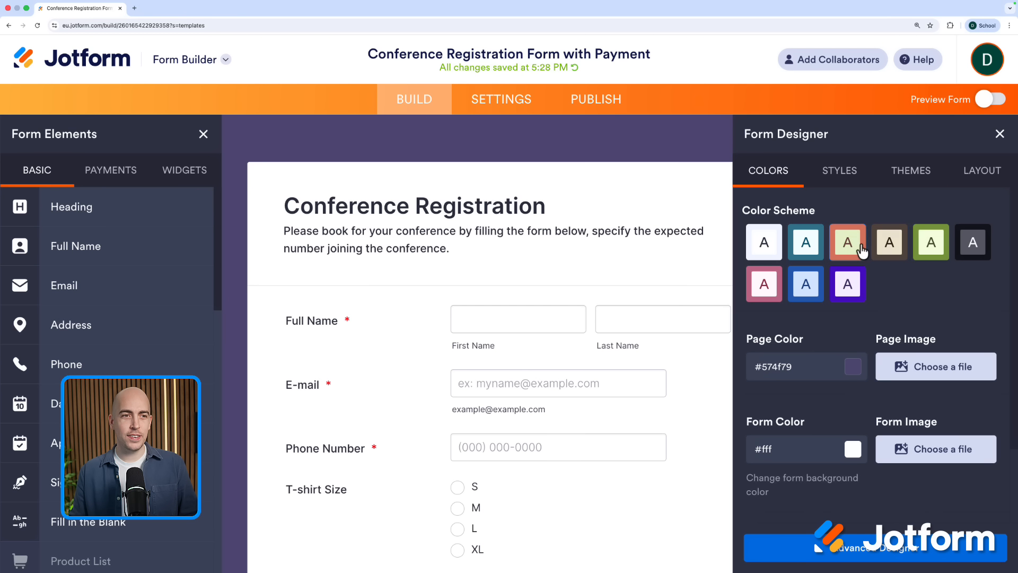
{"action": "left_click", "coordinate": [929, 253]}
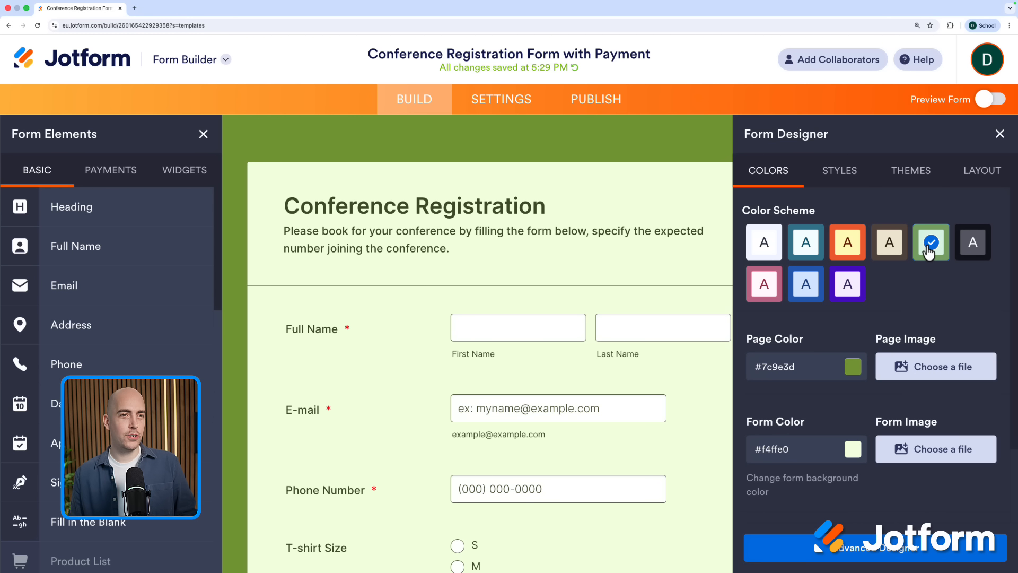
{"action": "left_click", "coordinate": [764, 243]}
Set the form's page color to bright green #00d200 and close the form designer
{"action": "scroll", "coordinate": [853, 318], "scroll_direction": "down", "scroll_amount": 1}
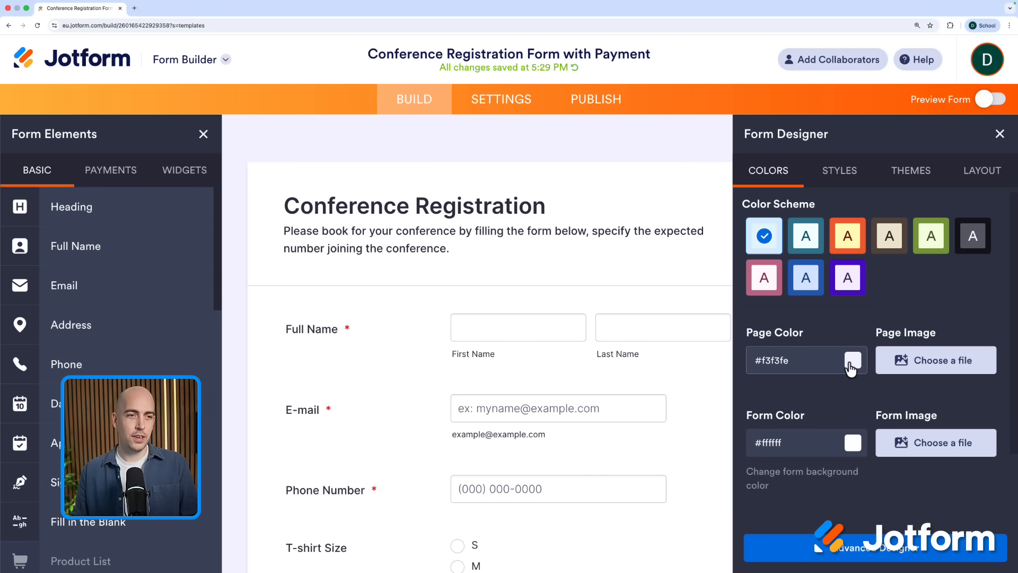
{"action": "scroll", "coordinate": [851, 366], "scroll_direction": "down", "scroll_amount": 3}
{"action": "left_click", "coordinate": [852, 289]}
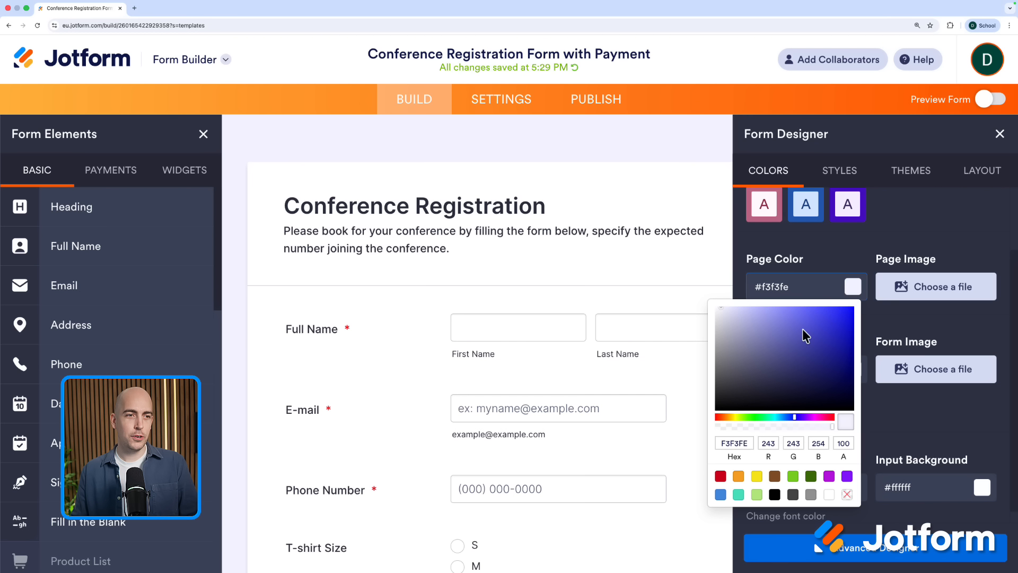
{"action": "left_click", "coordinate": [756, 418]}
{"action": "left_click", "coordinate": [807, 364]}
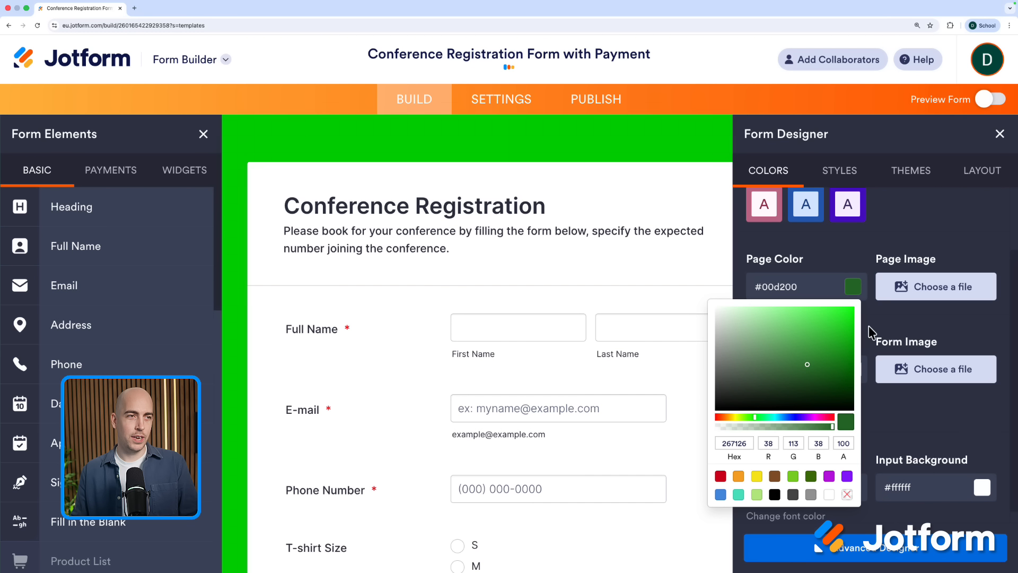
{"action": "left_click", "coordinate": [719, 191]}
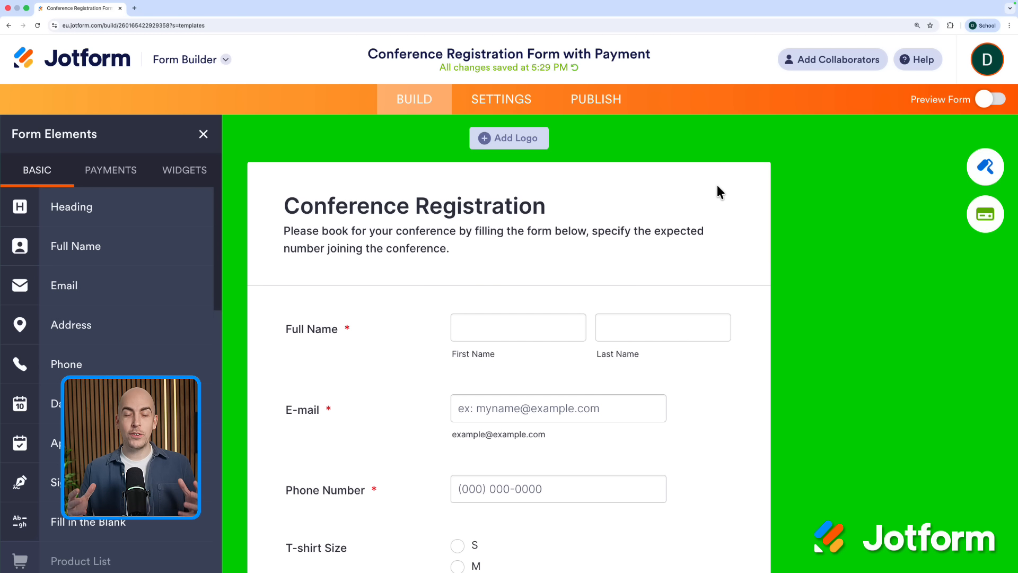
Open the form's quick share publishing options and bring up the QR code for sharing the form
{"action": "left_click", "coordinate": [602, 111]}
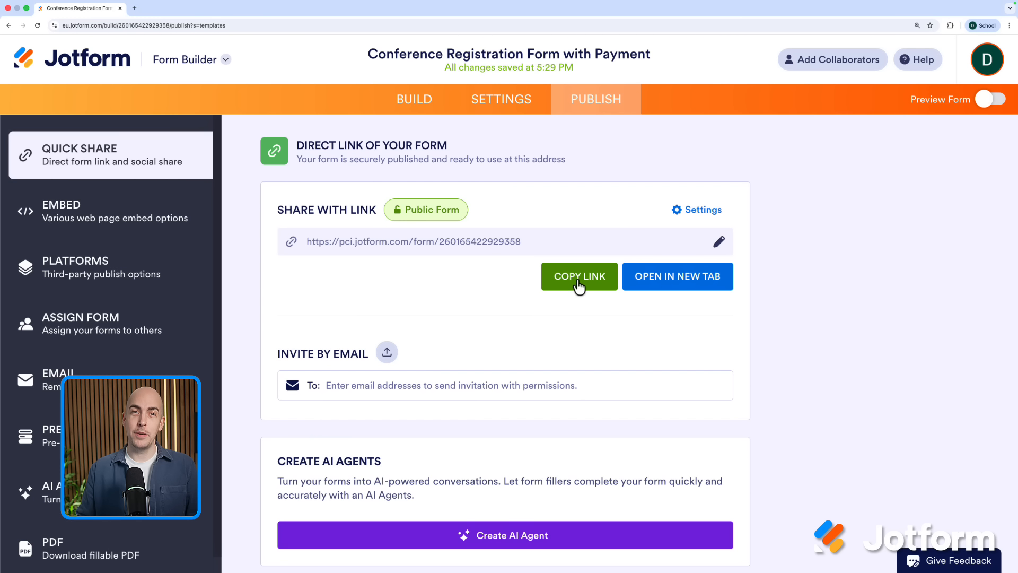
{"action": "scroll", "coordinate": [579, 286], "scroll_direction": "down", "scroll_amount": 1}
{"action": "scroll", "coordinate": [579, 277], "scroll_direction": "down", "scroll_amount": 5}
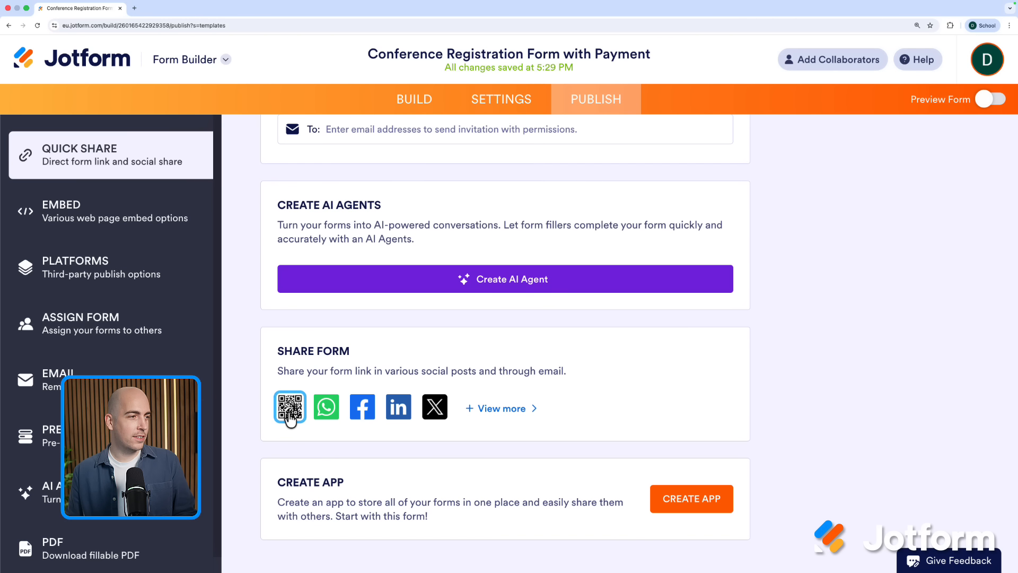
{"action": "left_click", "coordinate": [290, 407]}
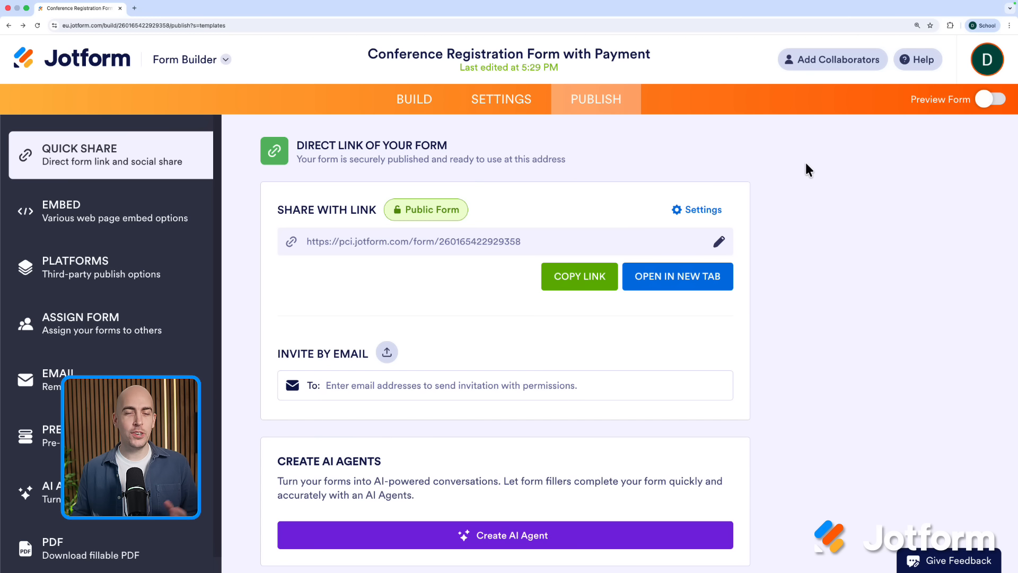
Open the conference registration form's submissions in Jotform Tables
{"action": "left_click", "coordinate": [226, 60]}
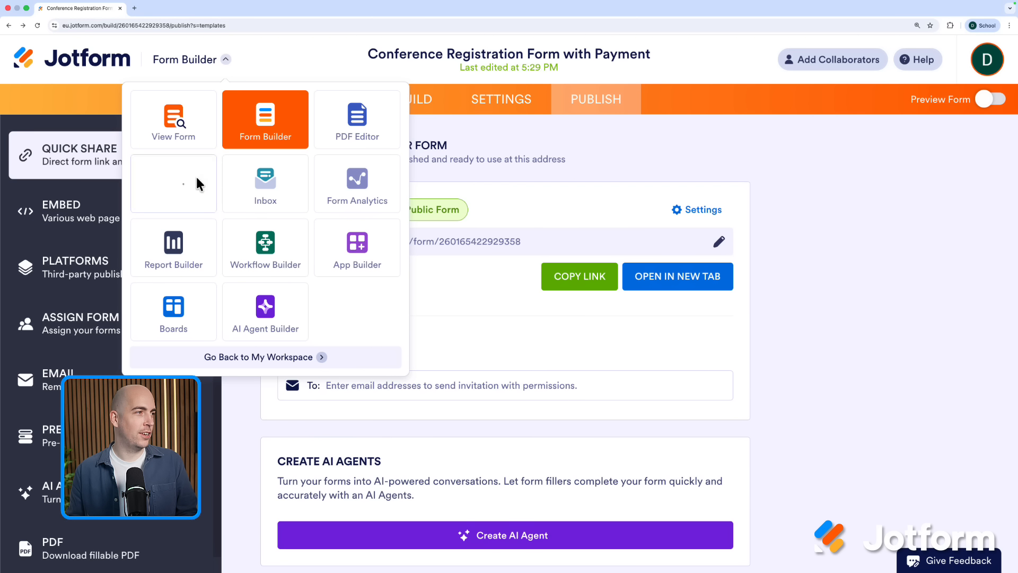
{"action": "left_click", "coordinate": [195, 182]}
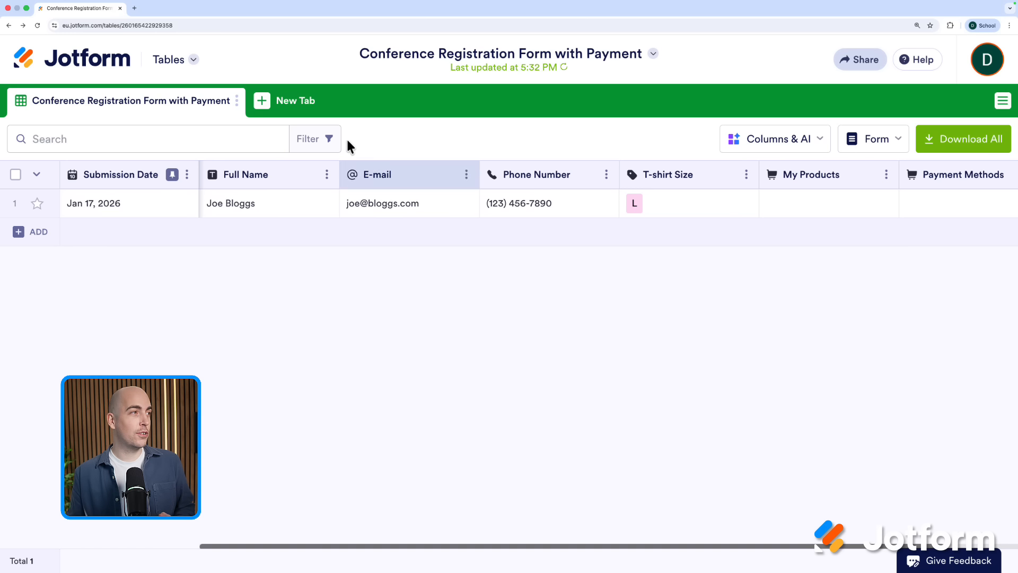
Bring up the list of other Jotform tools available for this form
{"action": "left_click", "coordinate": [186, 60]}
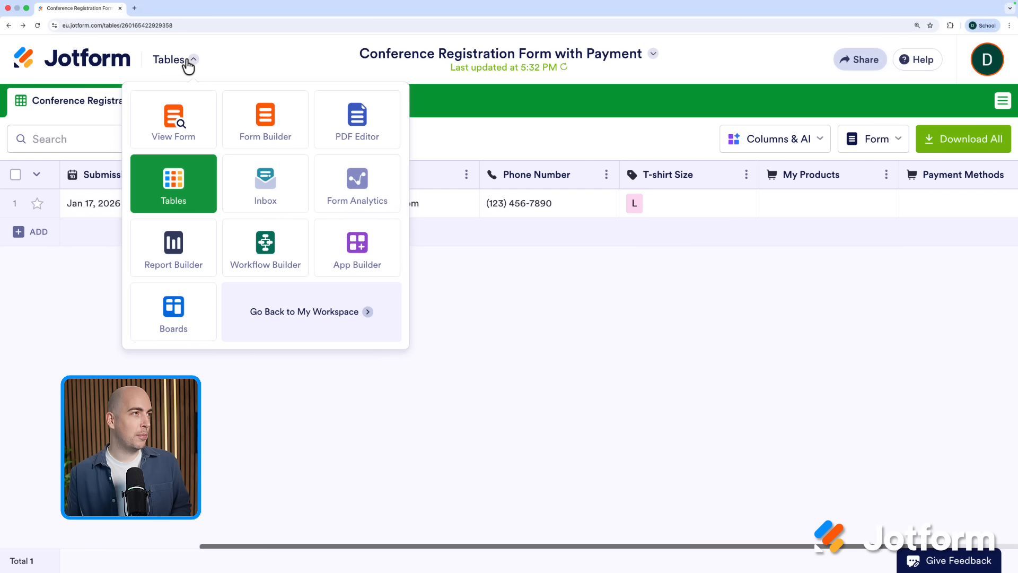